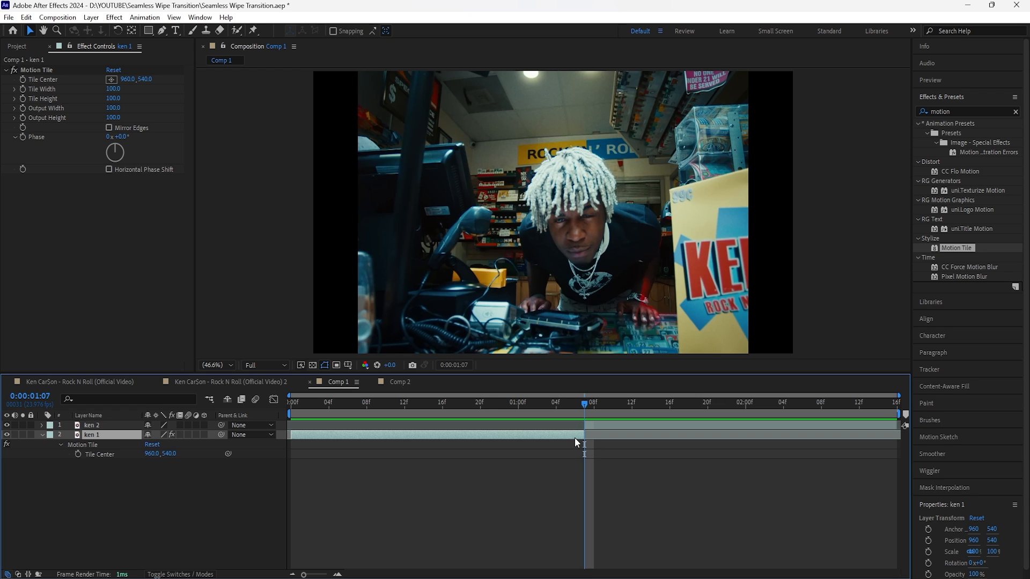
Keyframe the Motion Tile effect's Tile Center on the ken 1 layer at 0:00:00:17.
key(shift+Page_Up)
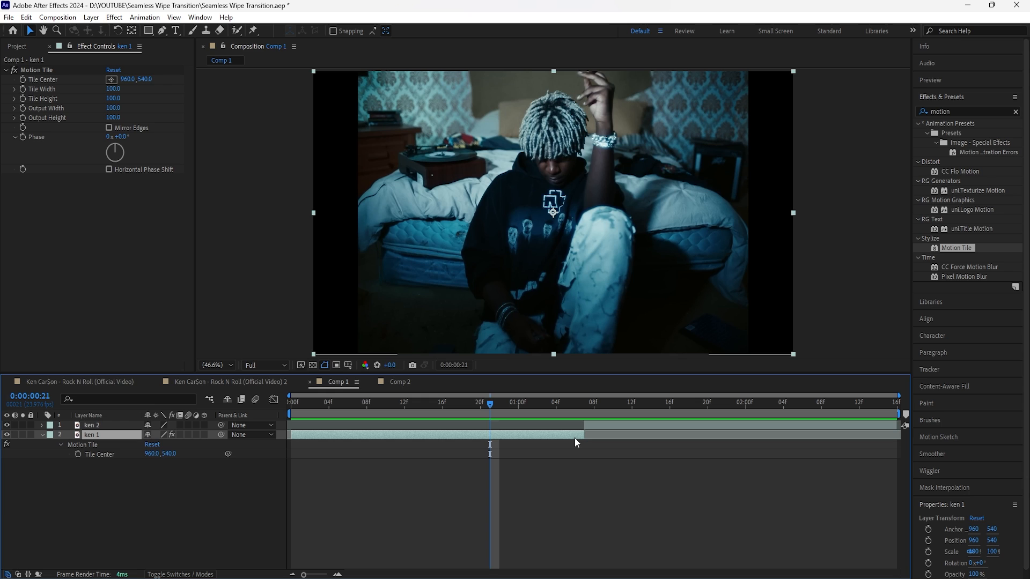
key(Page_Up)
key(Page_Up)
key(Page_Up)
key(Page_Up)
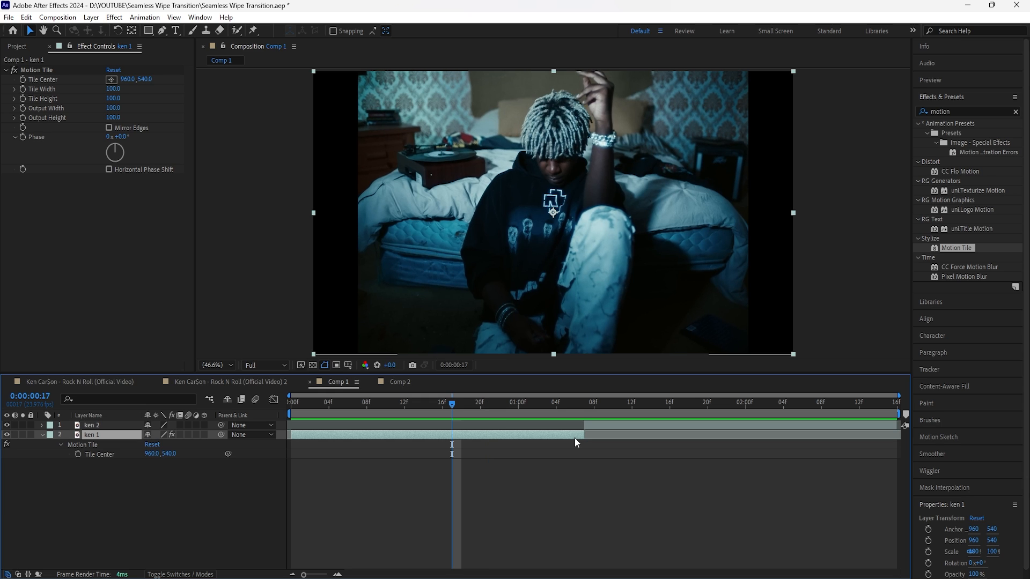
click(46, 82)
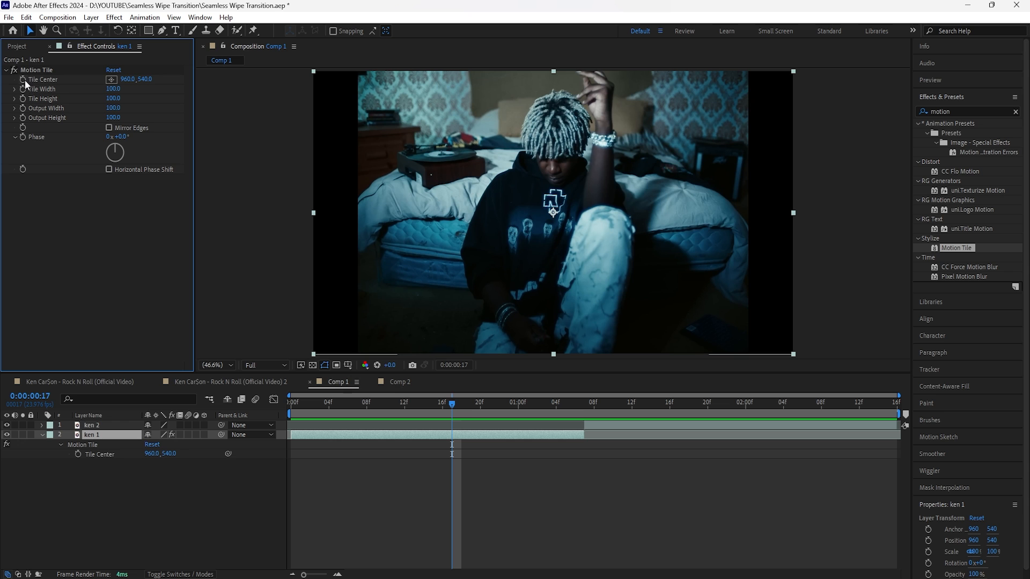
click(24, 80)
Add a second ken 1 Tile Center keyframe with a Y value of 8784 and place it at 0:00:01:07.
drag(452, 403, 575, 405)
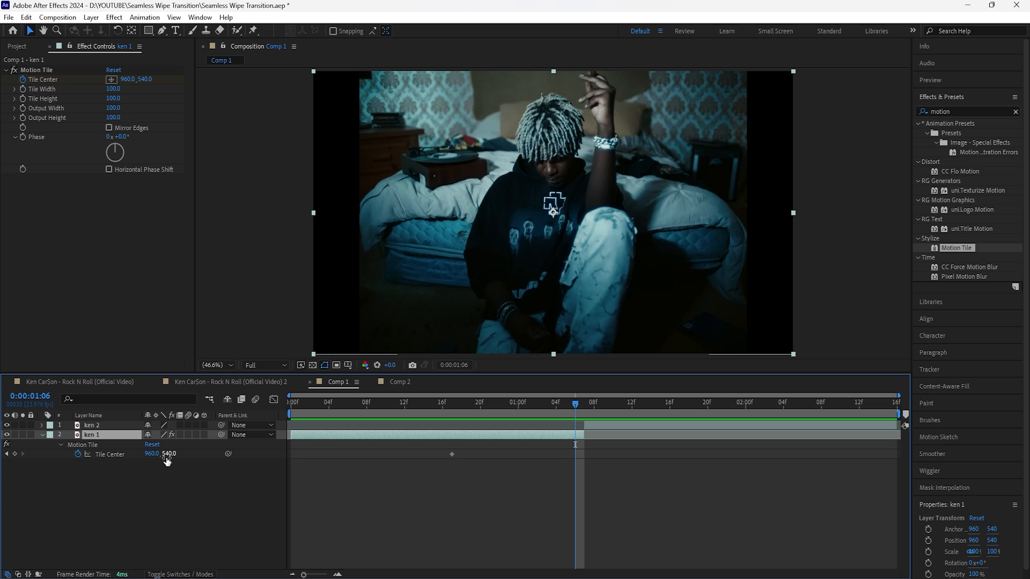
drag(167, 460, 387, 476)
drag(170, 455, 770, 453)
drag(171, 454, 634, 469)
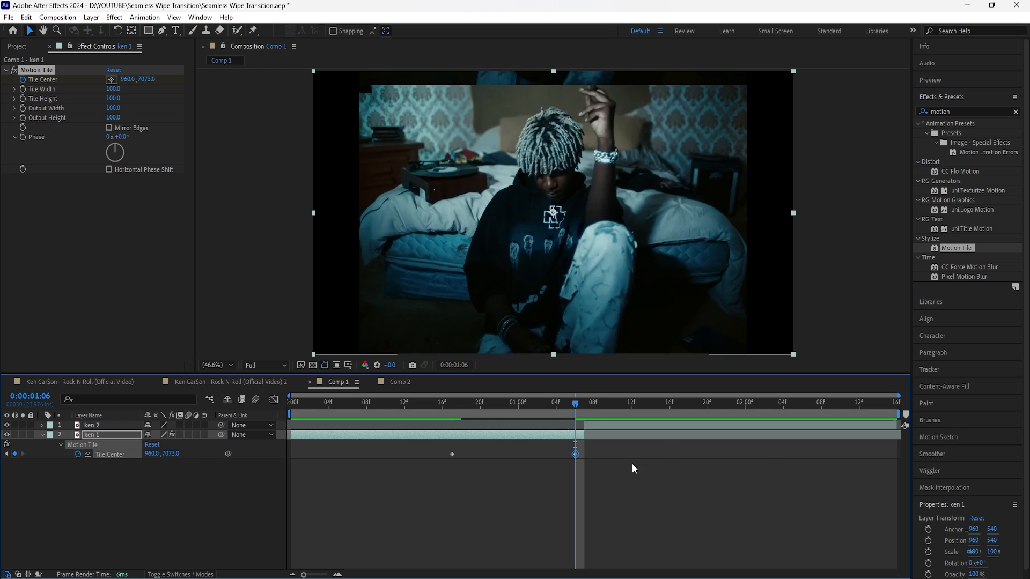
drag(160, 454, 182, 455)
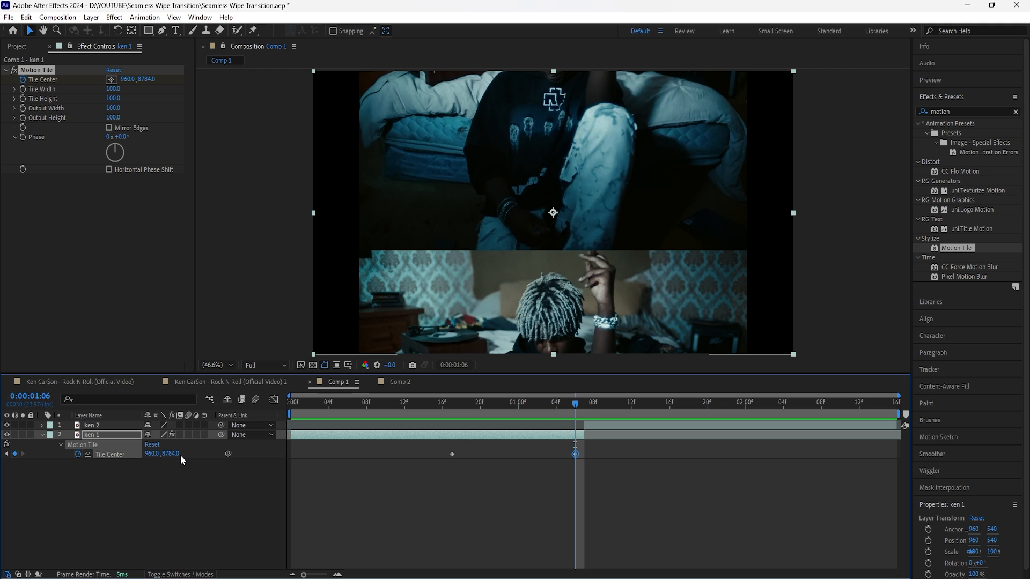
drag(575, 455, 582, 457)
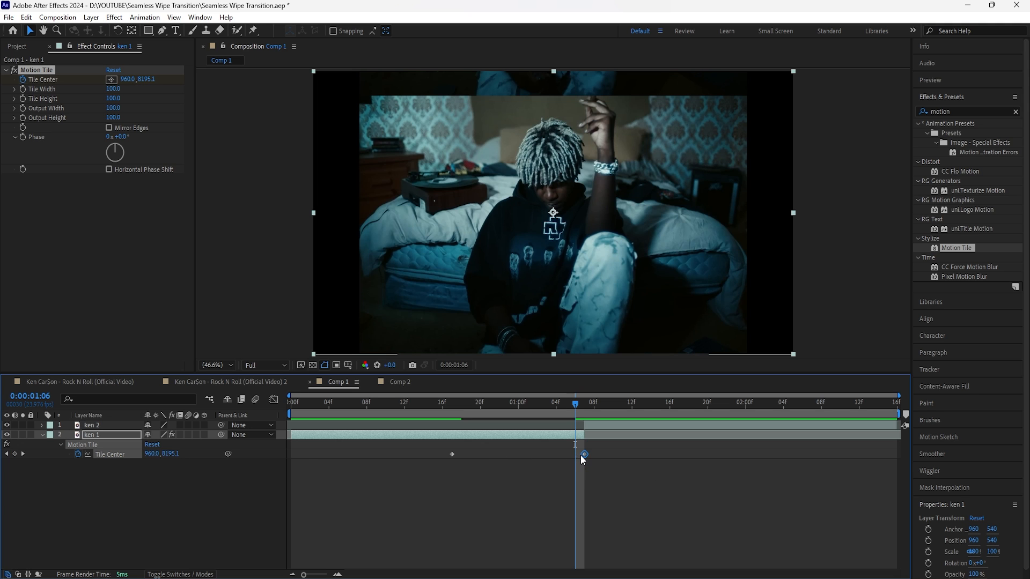
Enable motion blur on ken 1 and apply Easy Ease to both of its Tile Center keyframes.
click(188, 435)
drag(575, 404, 433, 424)
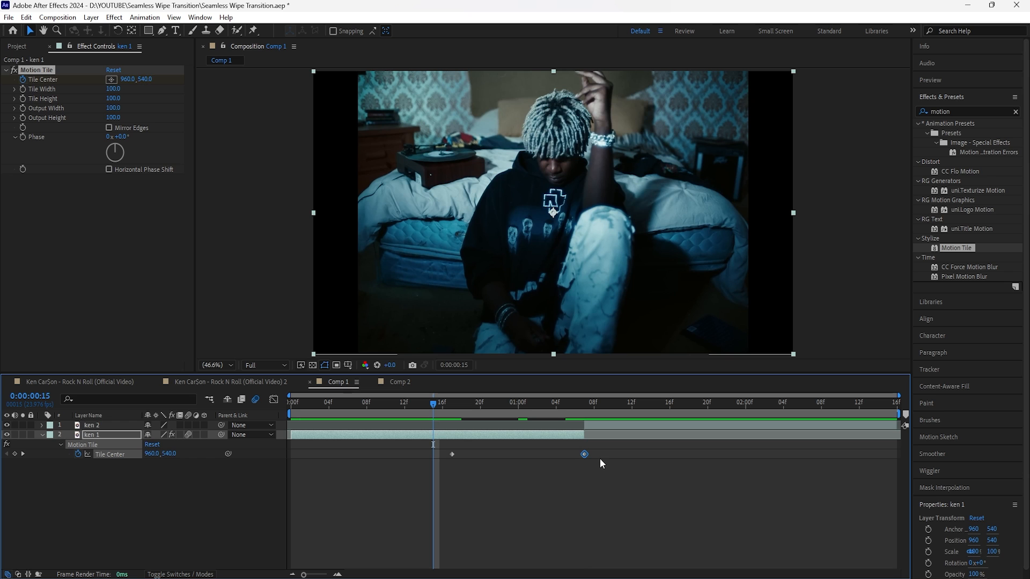
drag(600, 460, 446, 462)
key(F9)
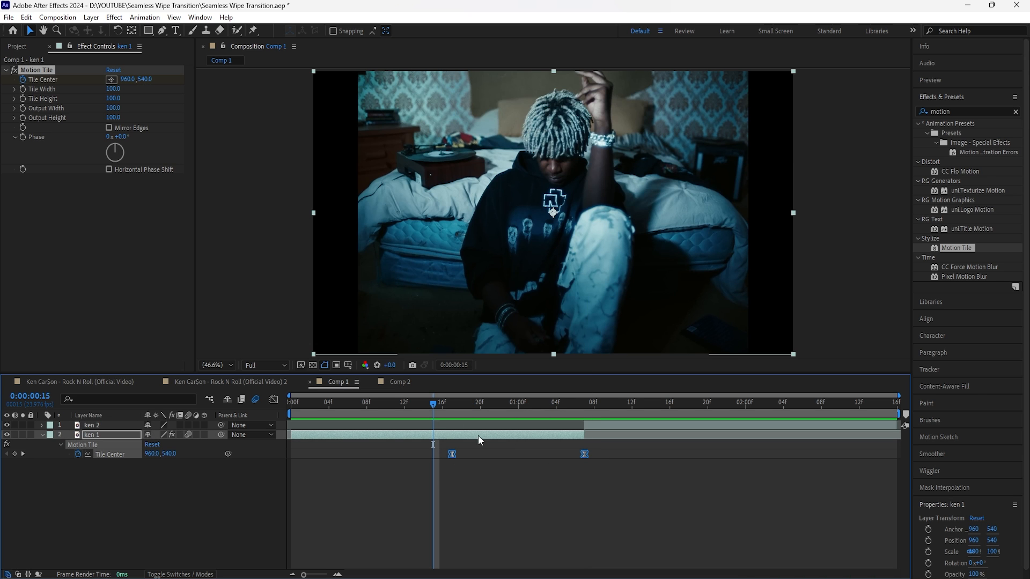
Apply Motion Tile to the ken 2 layer and keyframe its Tile Center at 0:00:01:21.
drag(430, 410, 581, 430)
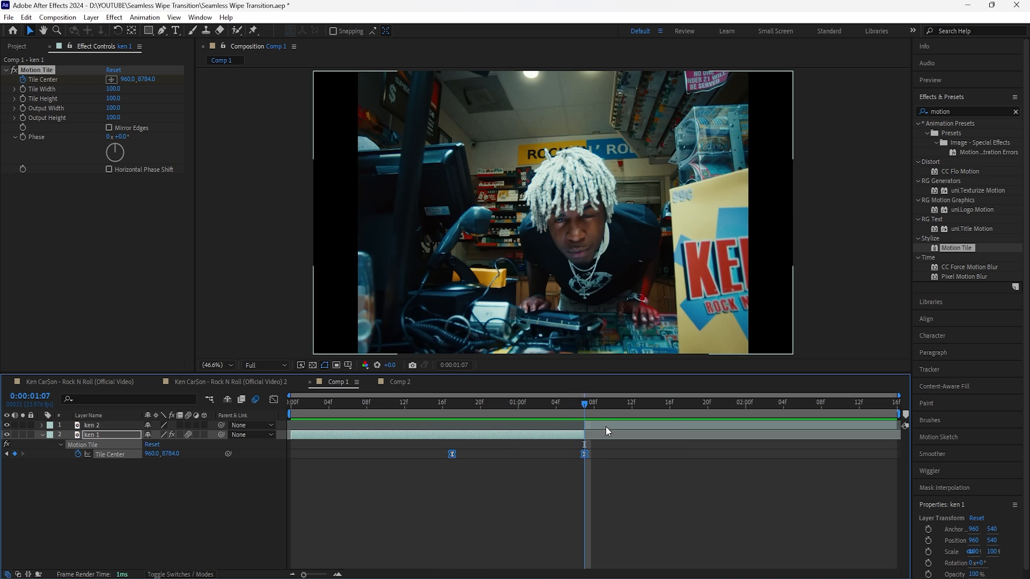
click(400, 426)
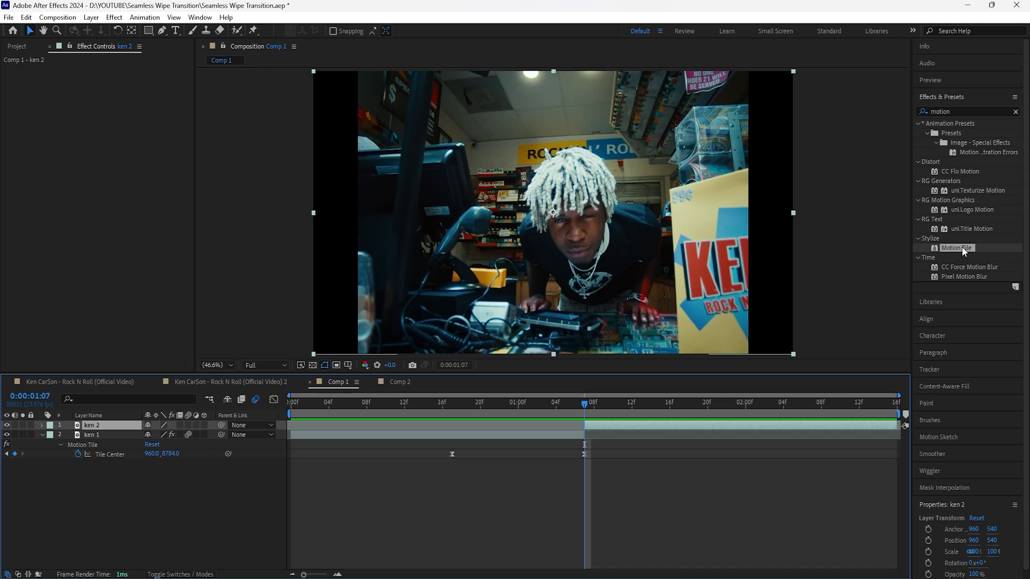
drag(952, 249, 593, 427)
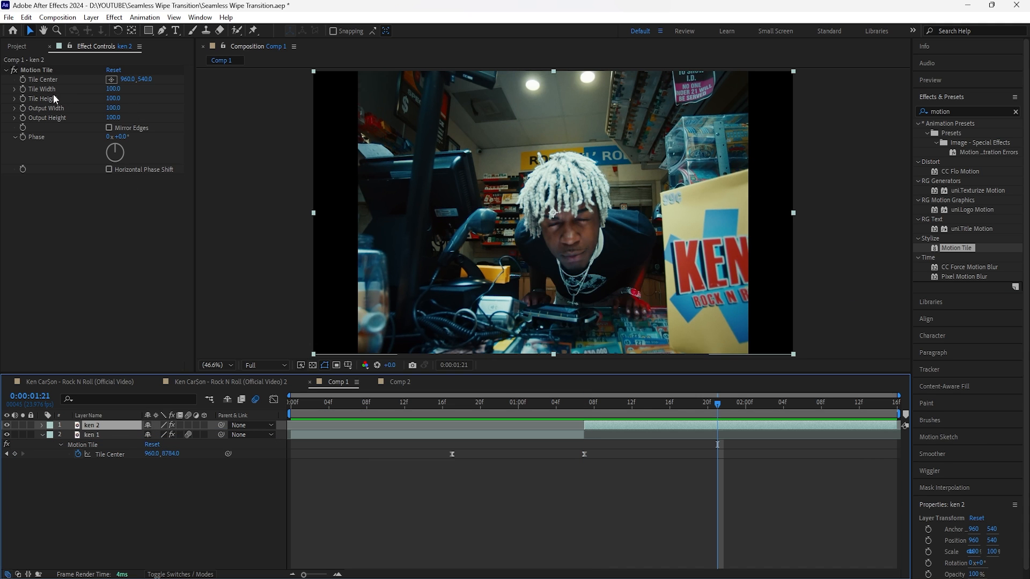
click(23, 79)
click(108, 426)
key(u)
Add a Tile Center keyframe with a Y value of -8784 at the start of ken 2, at 0:00:01:07.
key(j)
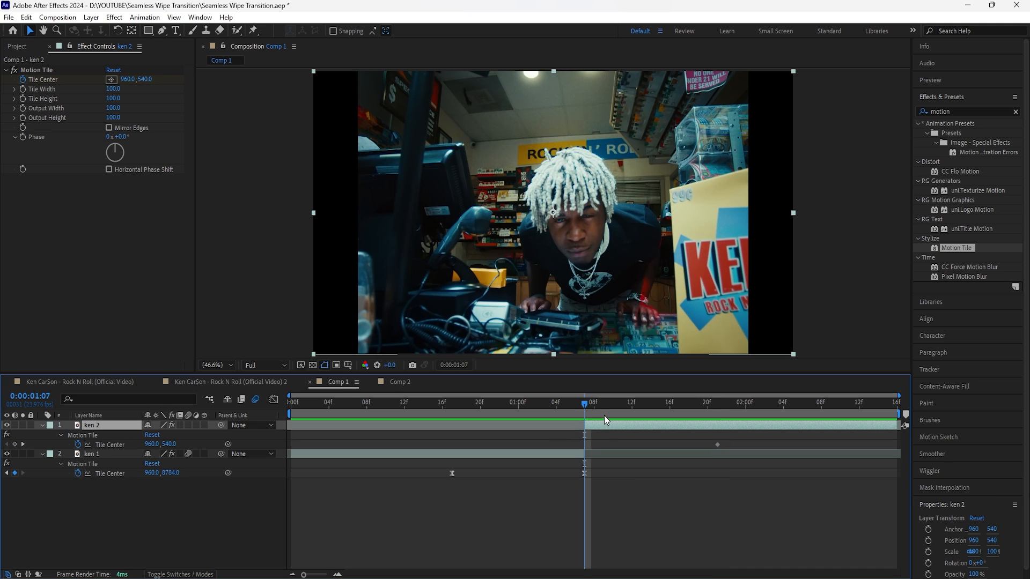
drag(587, 407, 581, 428)
click(491, 452)
click(581, 428)
click(174, 446)
click(169, 446)
drag(172, 450, 178, 479)
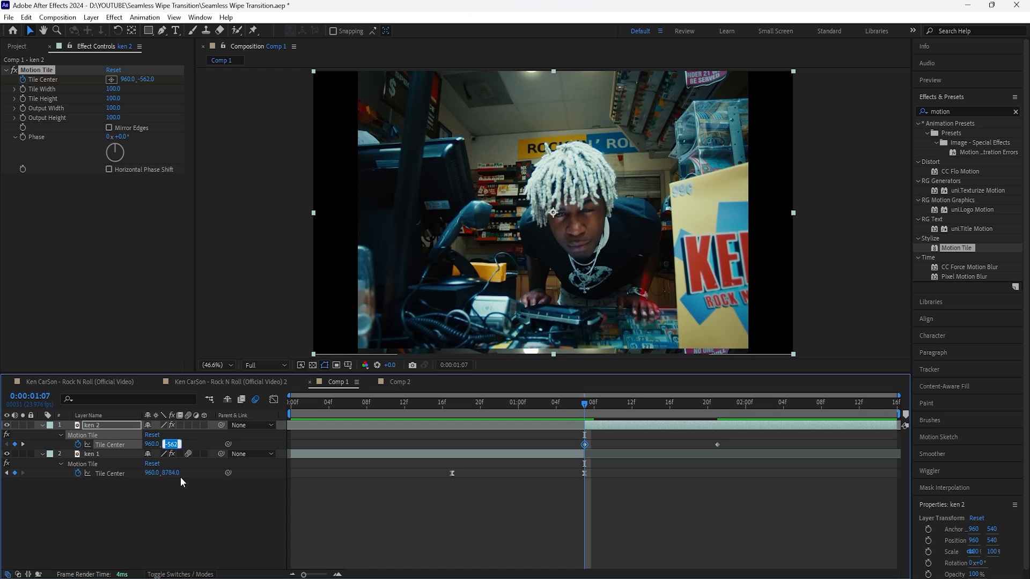
text(-8784)
key(Return)
Apply Easy Ease to both ken 2 Tile Center keyframes and enable the layer's motion blur.
drag(722, 438, 583, 447)
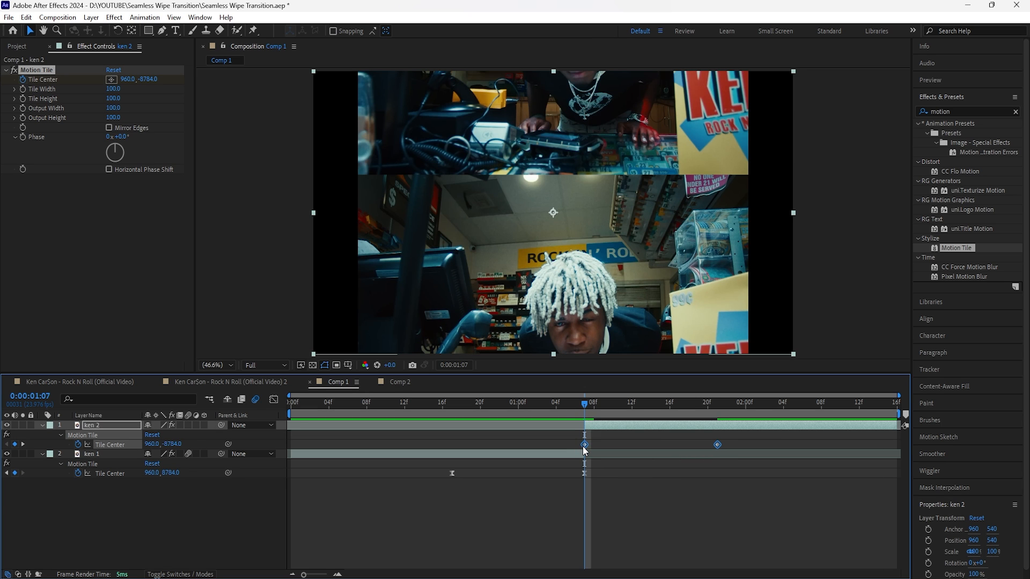
key(F9)
click(189, 424)
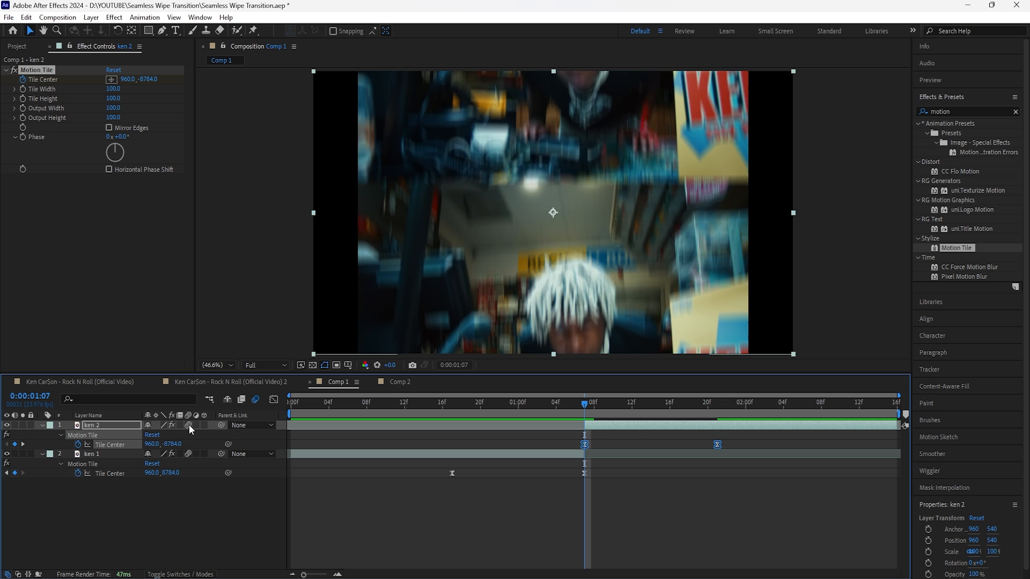
drag(585, 405, 221, 466)
key(space)
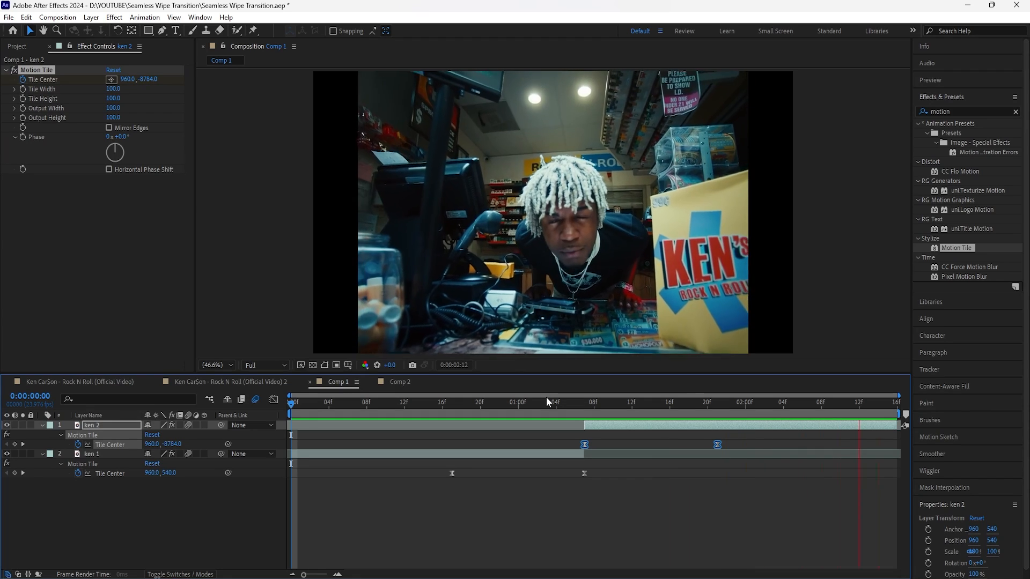
key(space)
Shift ken 1's two Tile Center keyframes one frame later and ken 2's two one frame earlier, overlapping the cut.
click(582, 403)
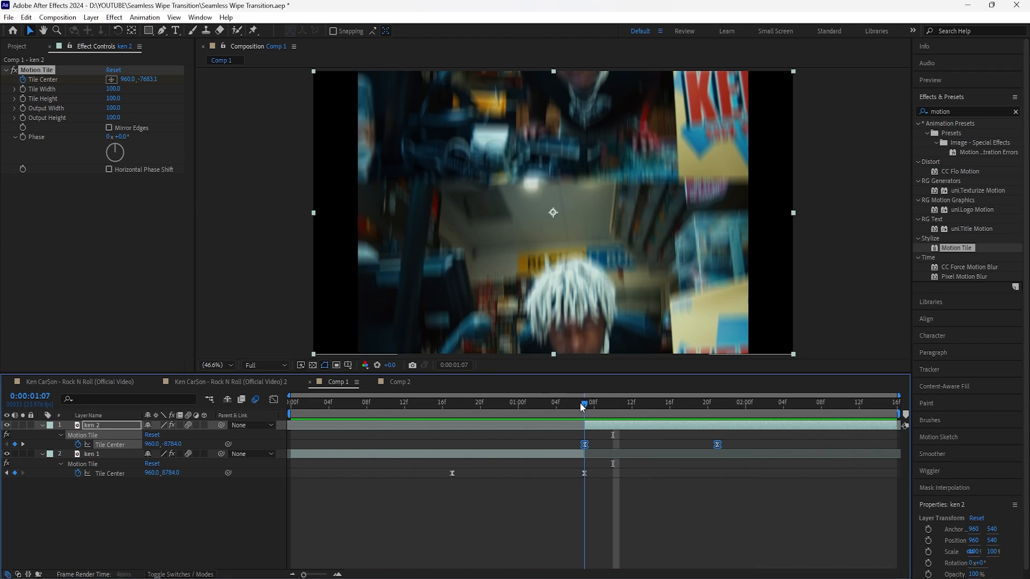
drag(595, 471, 460, 472)
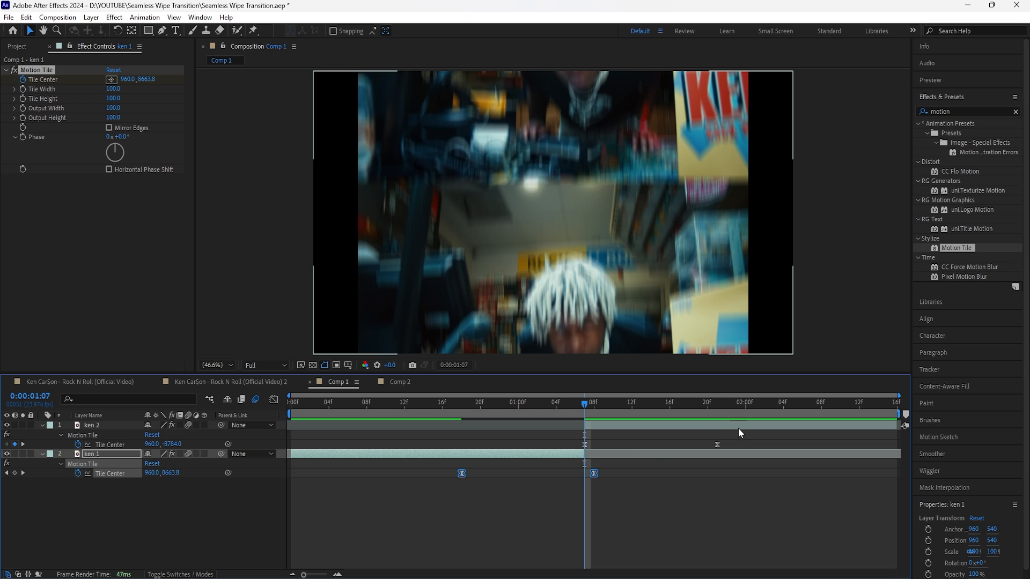
drag(738, 434, 571, 453)
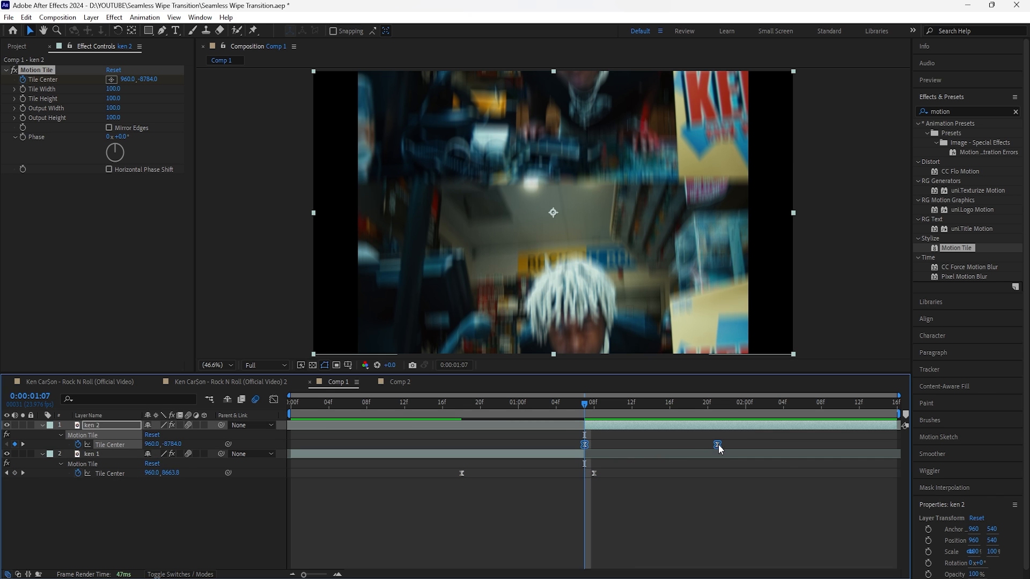
drag(719, 446, 709, 446)
click(607, 447)
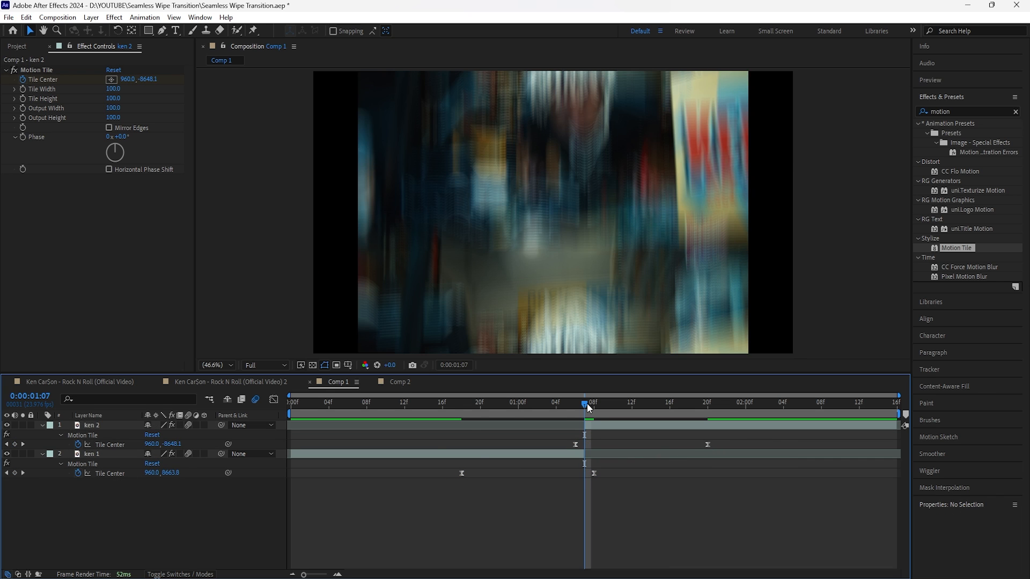
drag(587, 403, 528, 421)
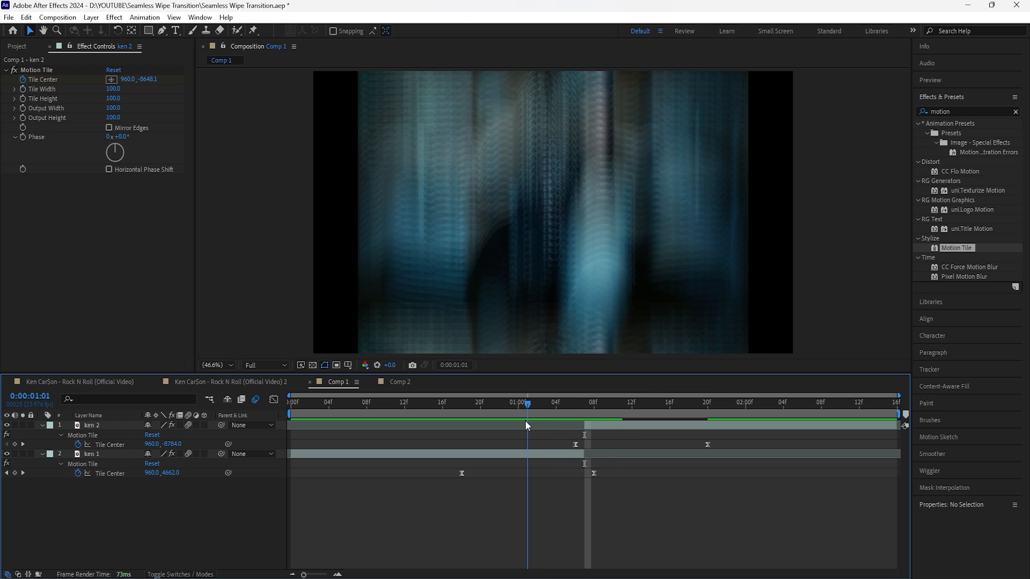
Reshape ken 1's Tile Center speed graph so it rises slowly and peaks sharply near the cut.
click(111, 474)
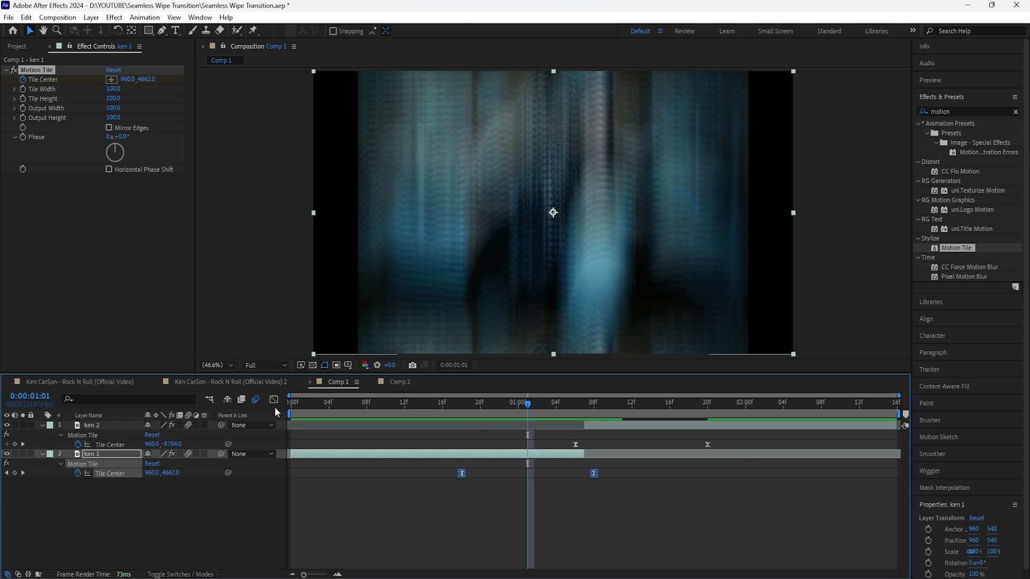
click(274, 400)
drag(440, 517, 530, 545)
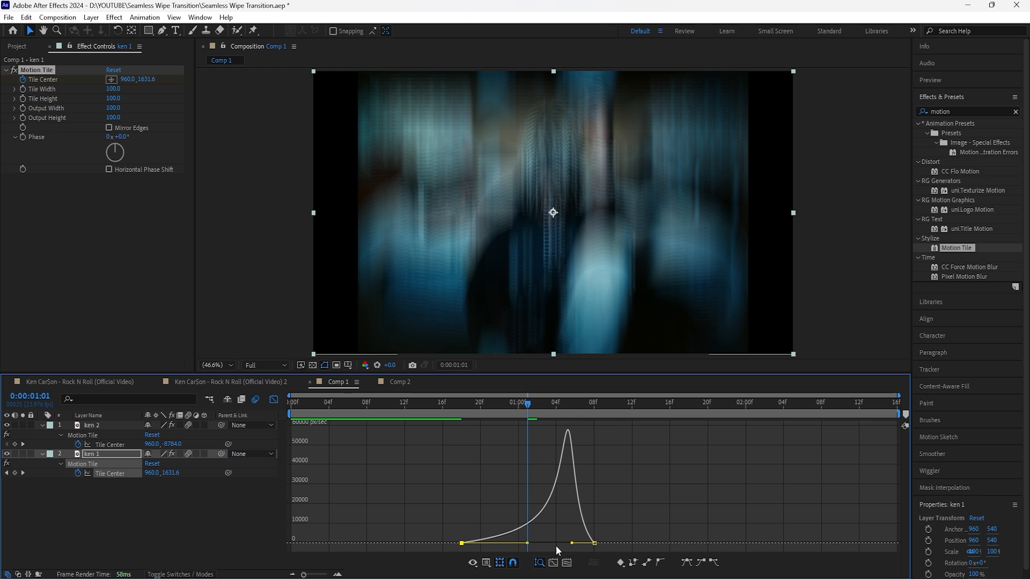
drag(526, 407, 565, 416)
click(274, 400)
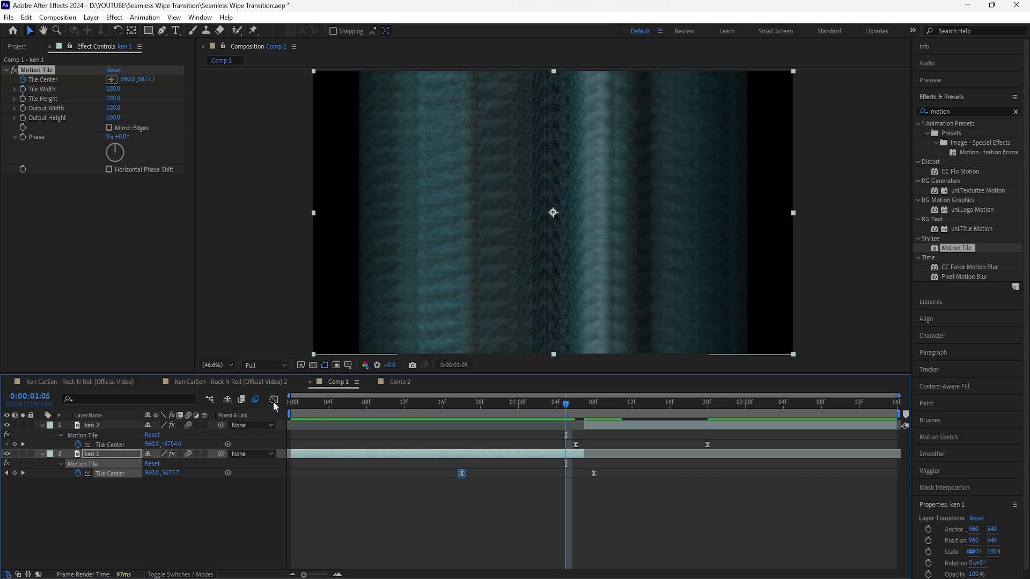
Reshape ken 2's Tile Center speed graph with 100% influence on the last keyframe, peaking just after the cut.
click(613, 427)
click(110, 444)
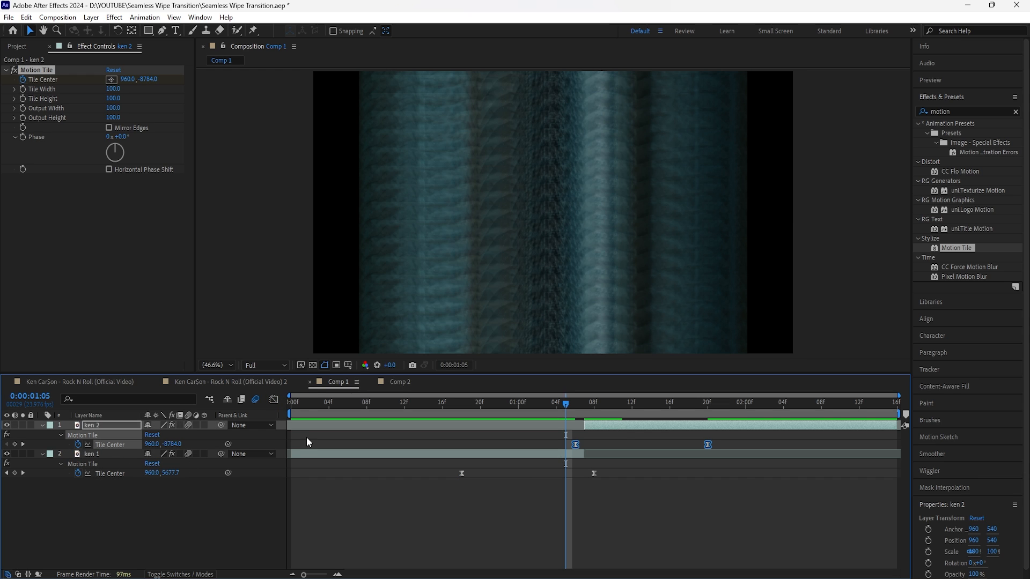
click(274, 400)
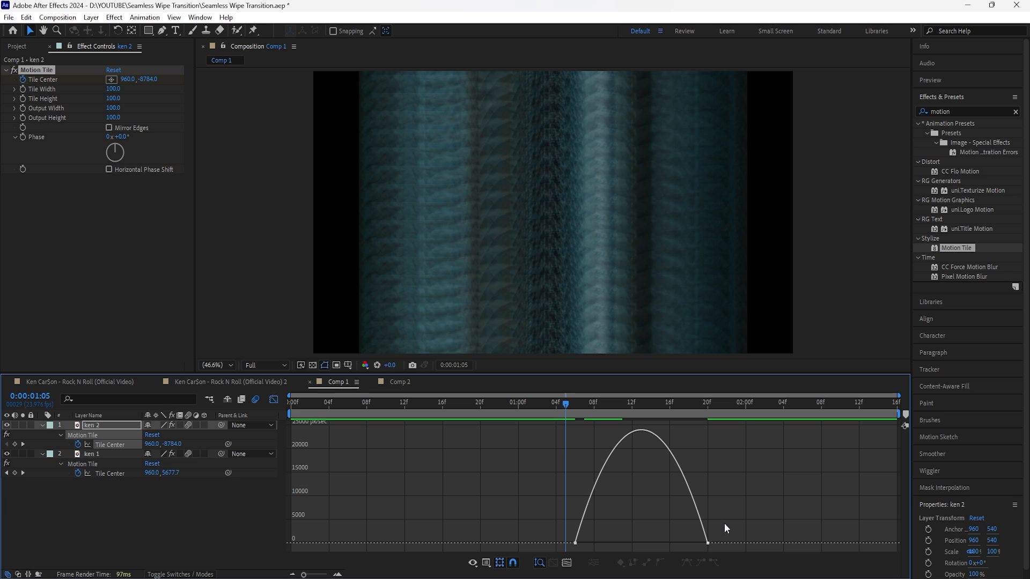
drag(724, 528, 641, 546)
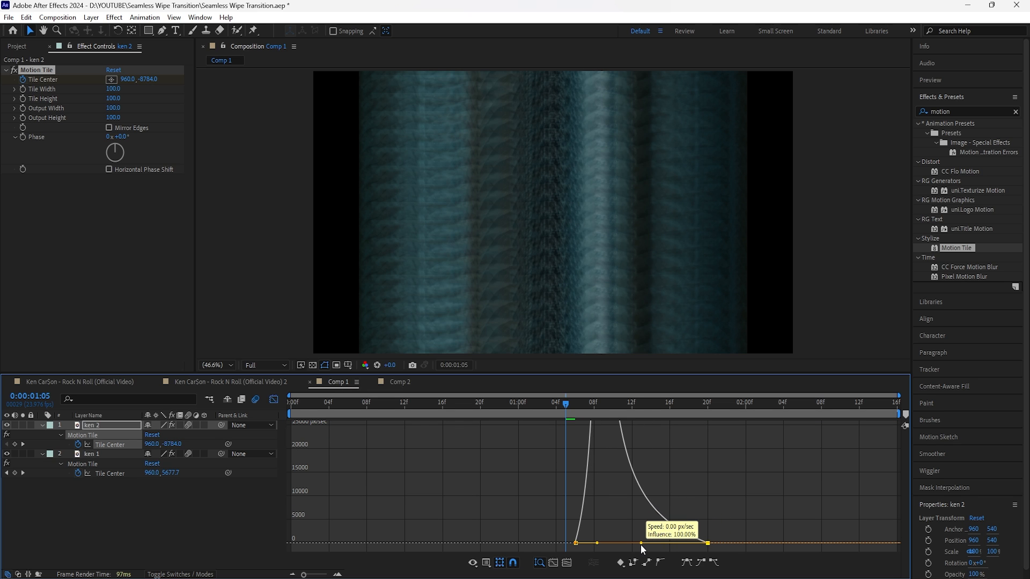
drag(575, 404, 698, 418)
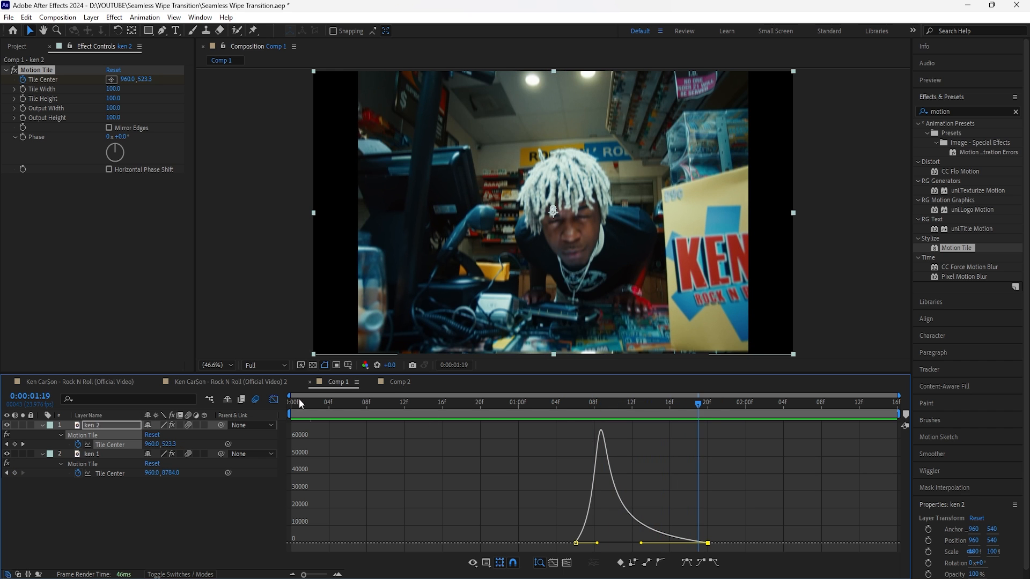
key(shift+F3)
key(Home)
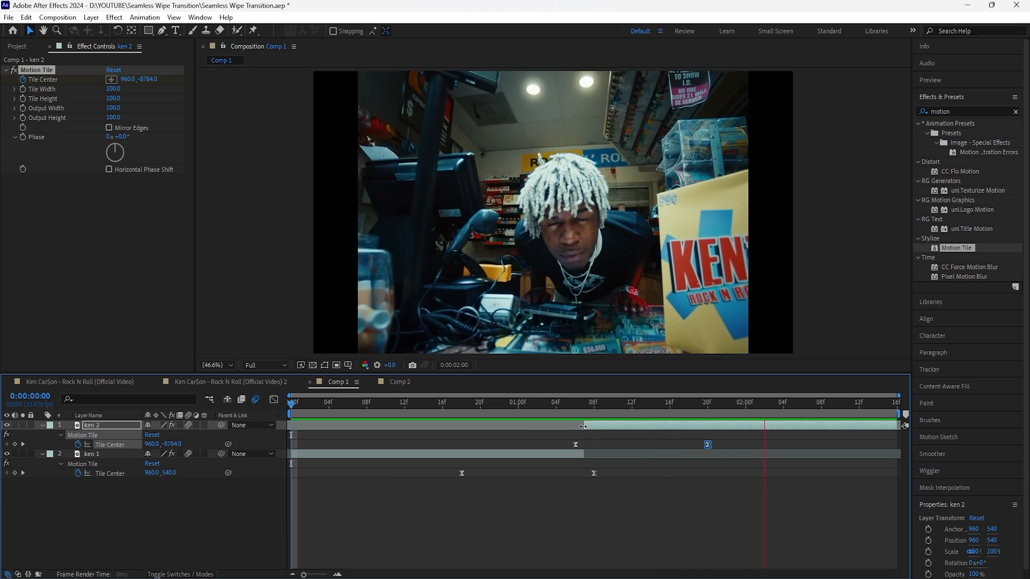
Add an adjustment layer above ken 2 and trim it to span 0:00:00:18 to 0:00:01:20.
mouse_move(582, 405)
mouse_down()
mouse_move(592, 405)
mouse_move(577, 404)
mouse_up()
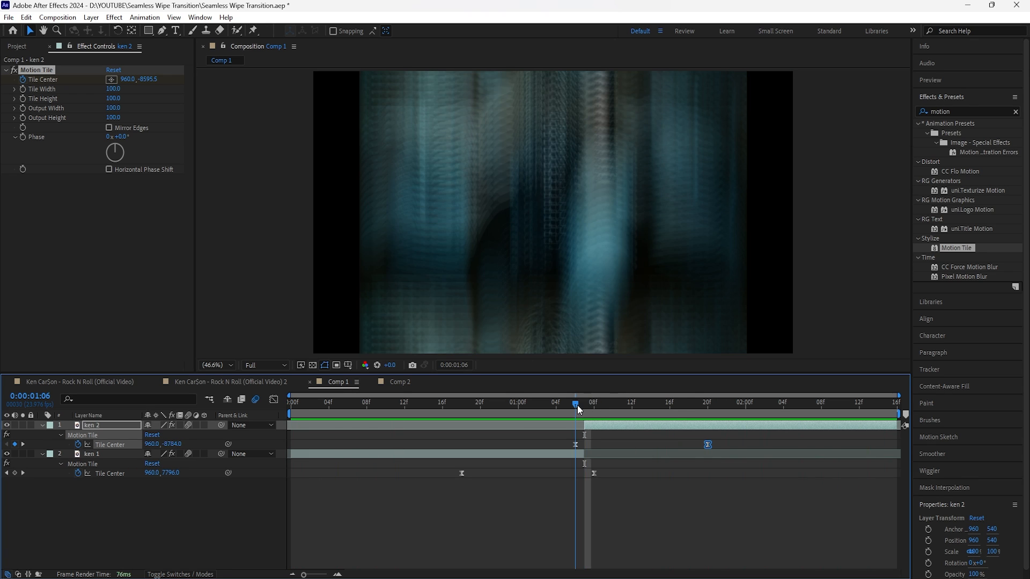
click(105, 426)
key(ctrl+alt+y)
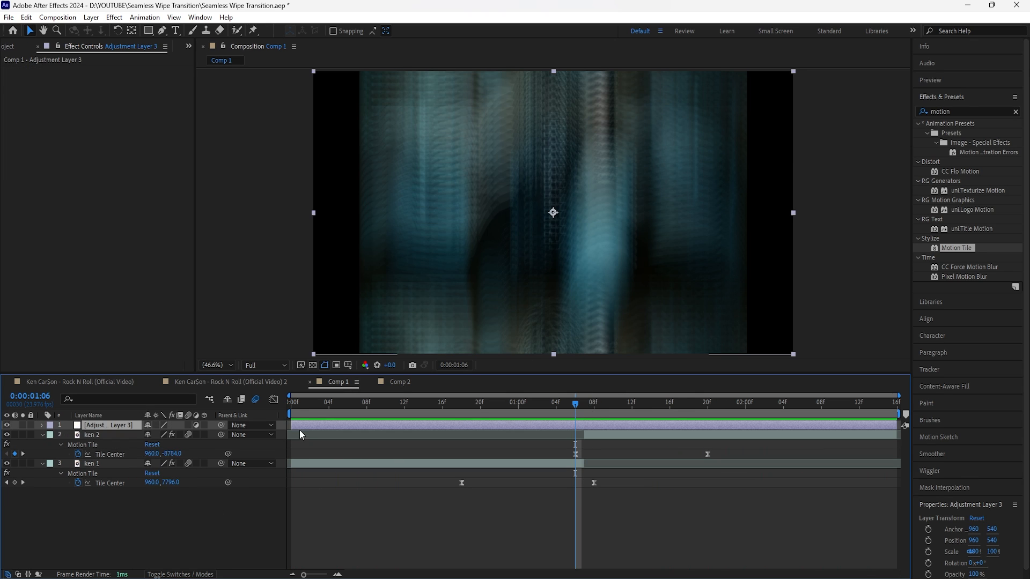
drag(290, 425, 459, 440)
click(462, 406)
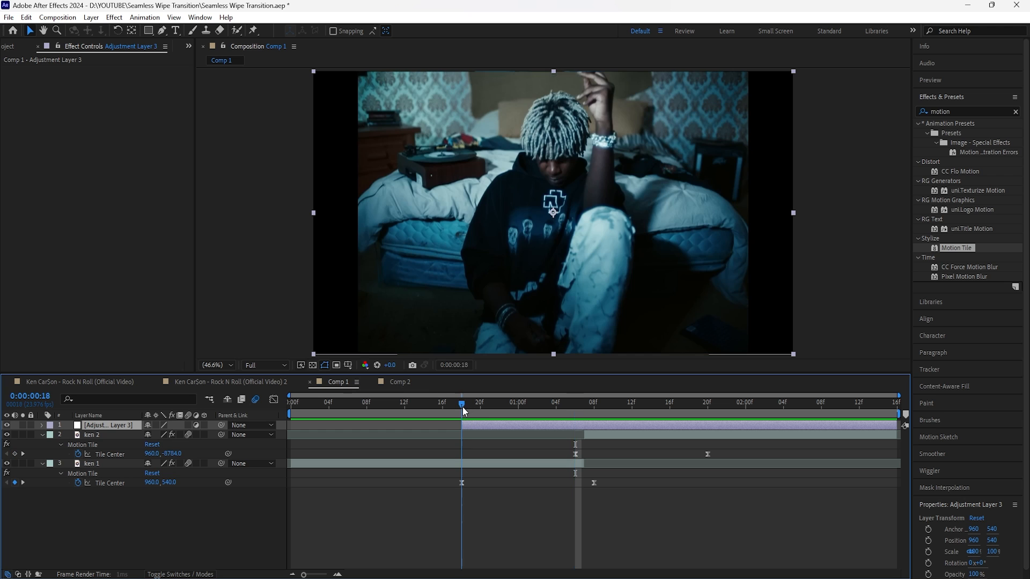
drag(463, 400, 708, 403)
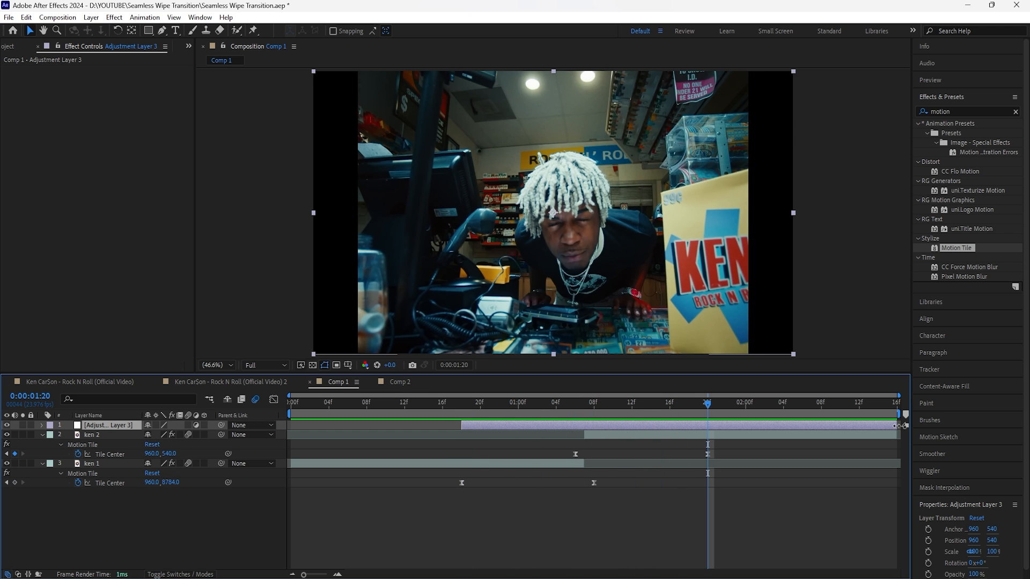
drag(897, 425, 585, 442)
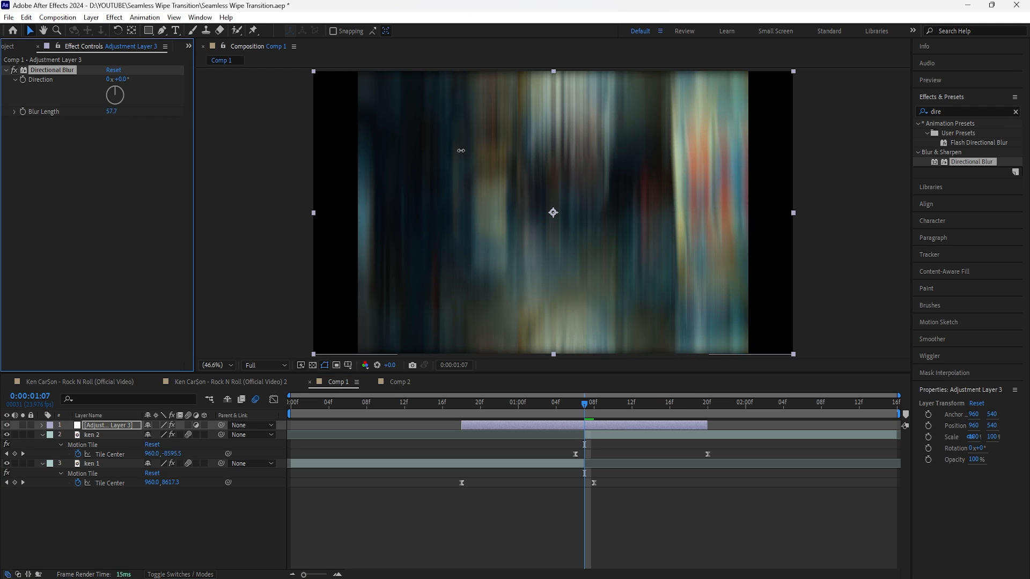
Set the adjustment layer's Directional Blur length to 90 with a keyframe at 0:00:01:07.
drag(584, 161, 643, 164)
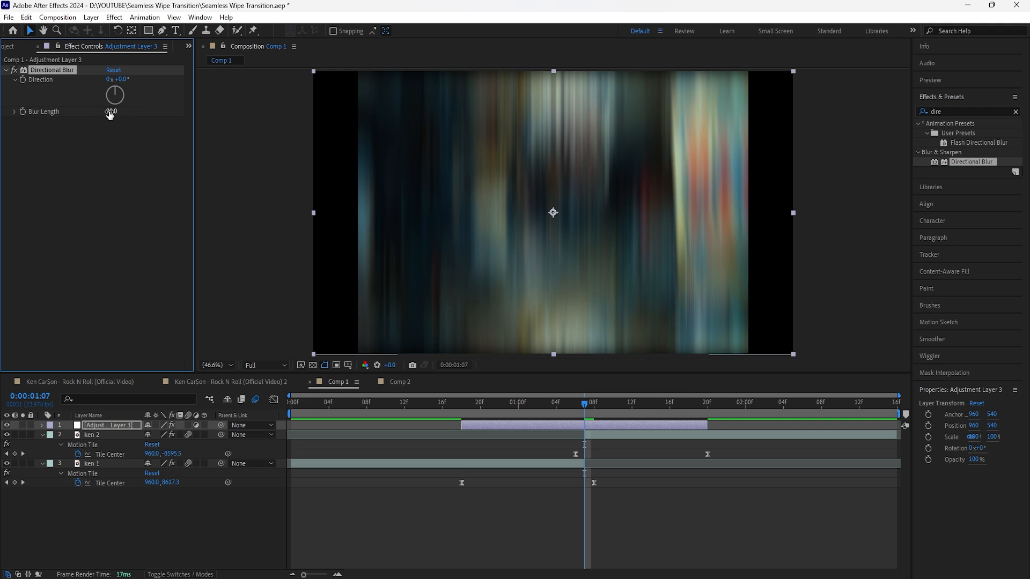
click(595, 425)
key(u)
Keyframe the Blur Length at 0 on both ends of the adjustment layer, at 0:00:00:18 and 0:00:01:20.
drag(583, 407, 462, 429)
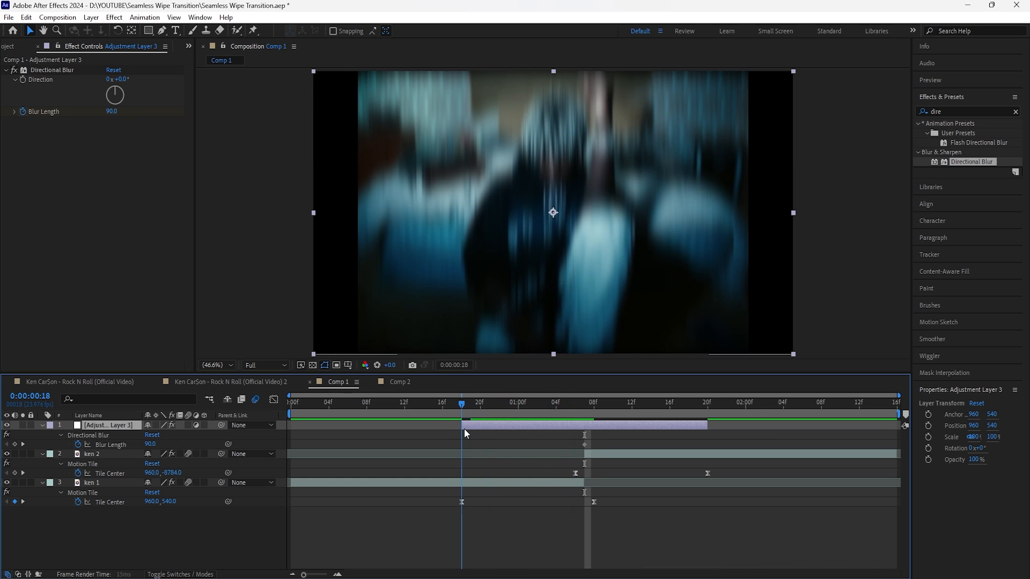
click(114, 111)
text(0)
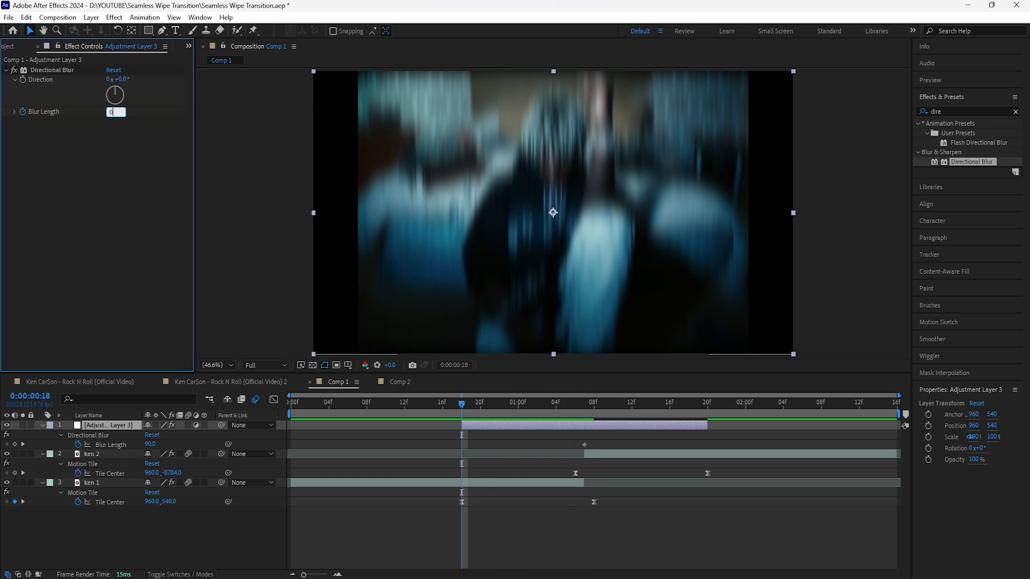
key(Return)
drag(468, 402, 591, 435)
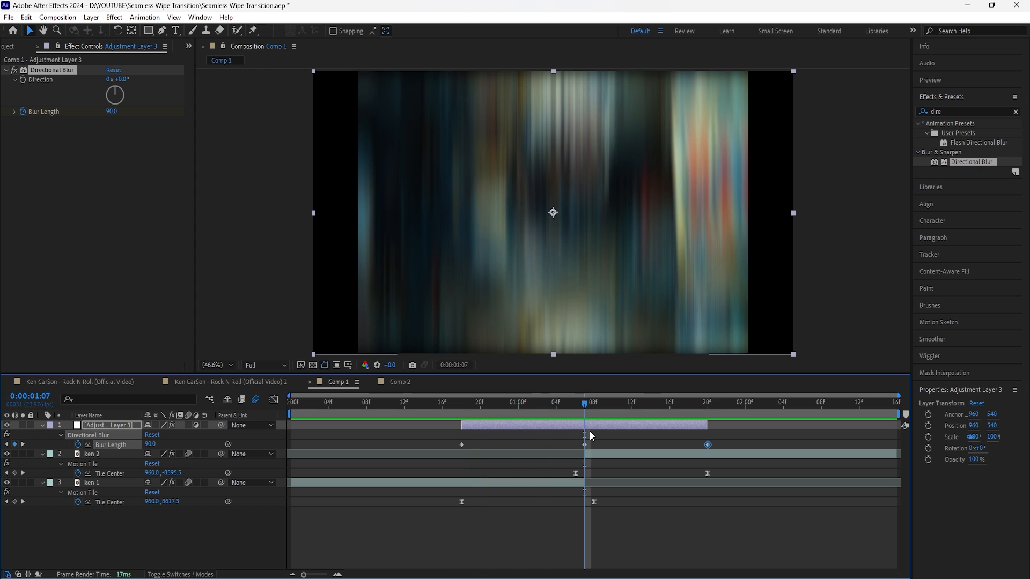
click(591, 435)
Check the frame edges for transparency and add Motion Tile above the Directional Blur with Output Height 300 and Mirror Edges on.
click(313, 364)
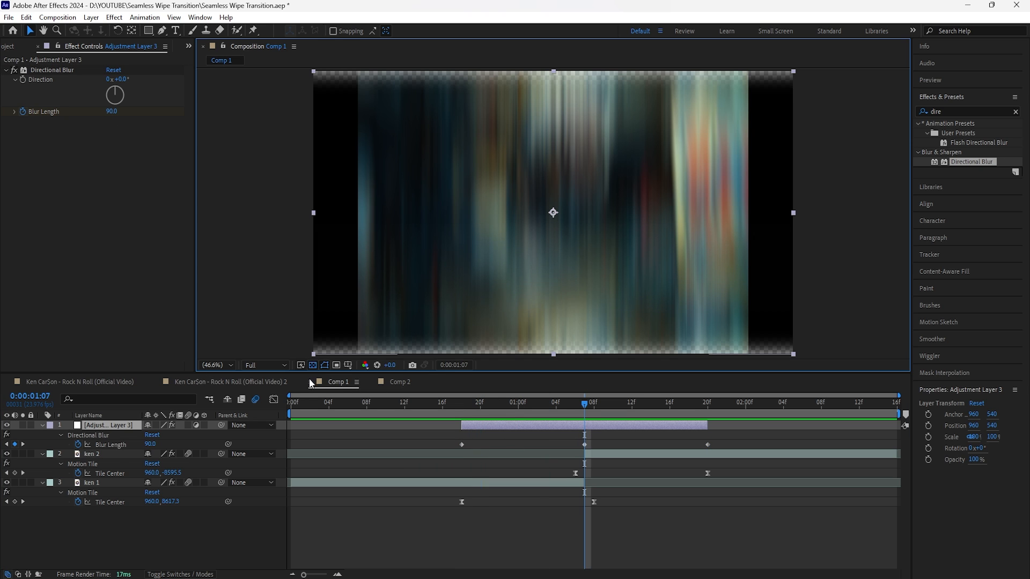
click(313, 365)
click(111, 426)
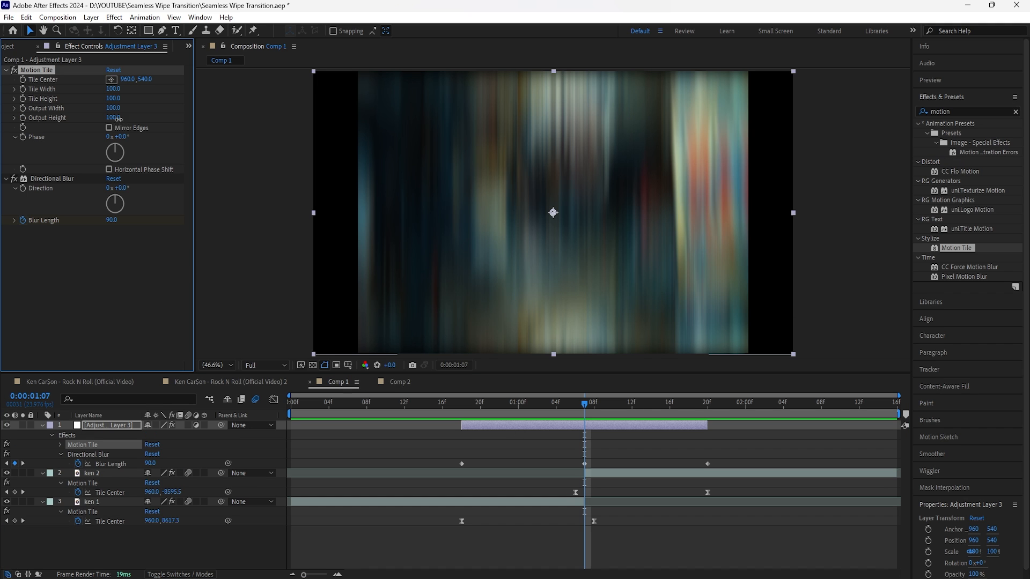
click(116, 118)
text(300)
key(Return)
click(109, 127)
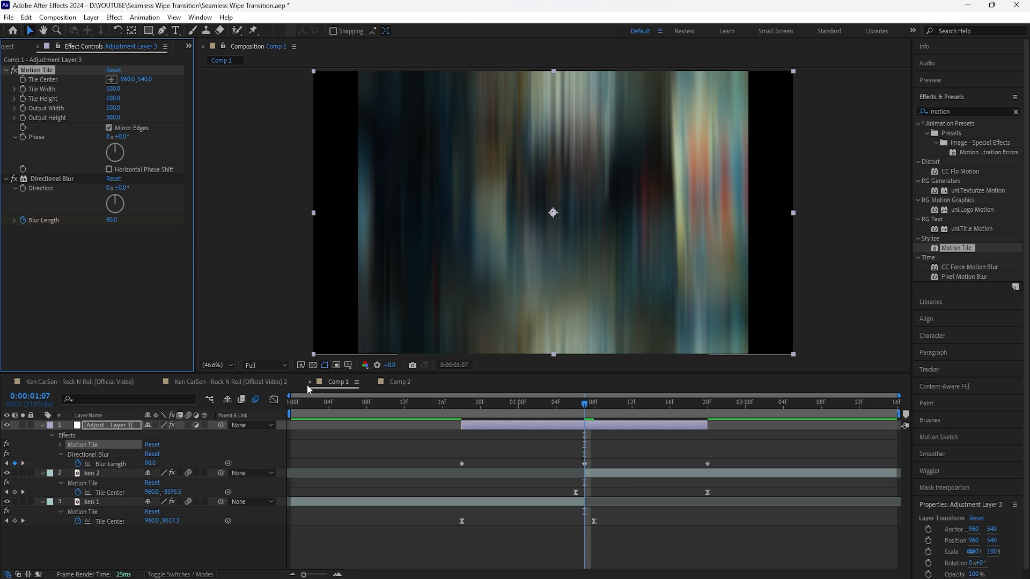
click(310, 362)
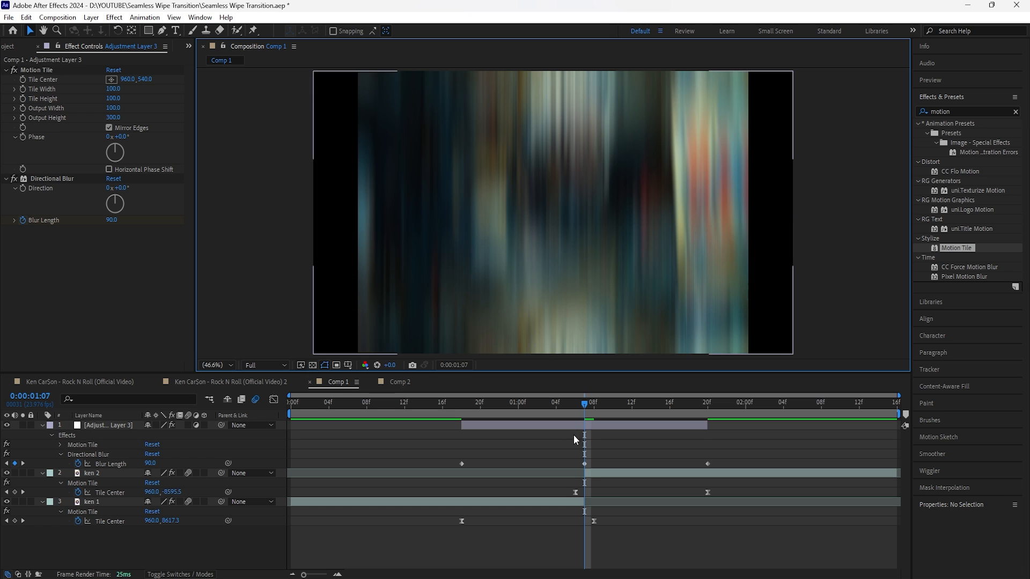
Add an Exposure effect to the adjustment layer and keyframe its Exposure at 3 at 0:00:01:07.
click(592, 427)
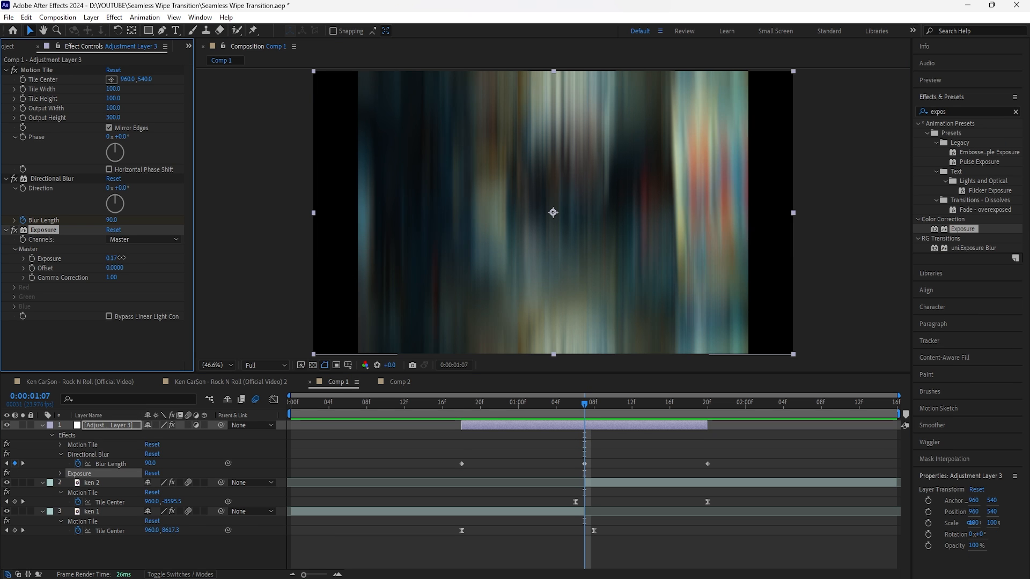
drag(111, 258, 278, 262)
click(111, 259)
text(3)
key(Return)
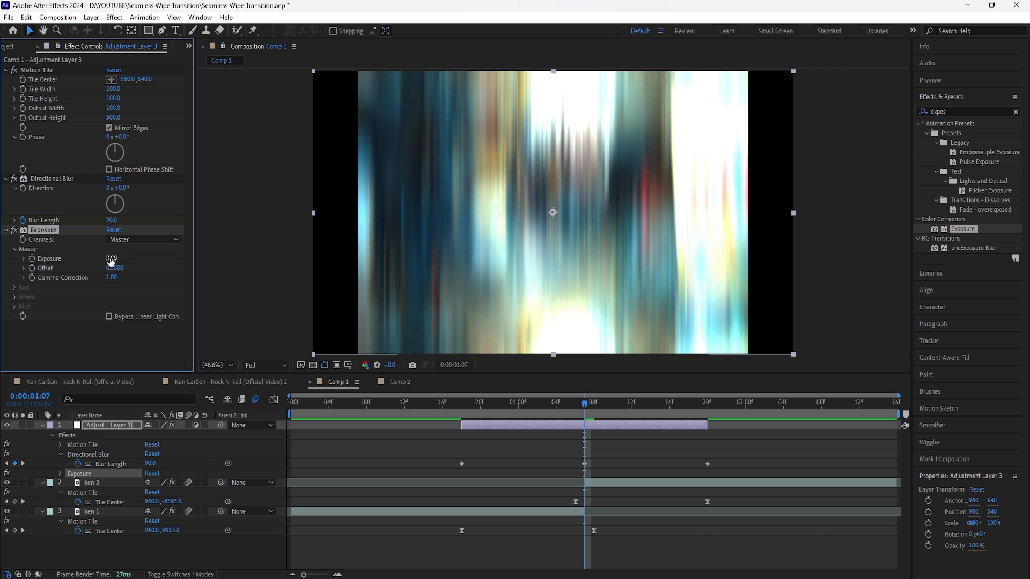
click(120, 428)
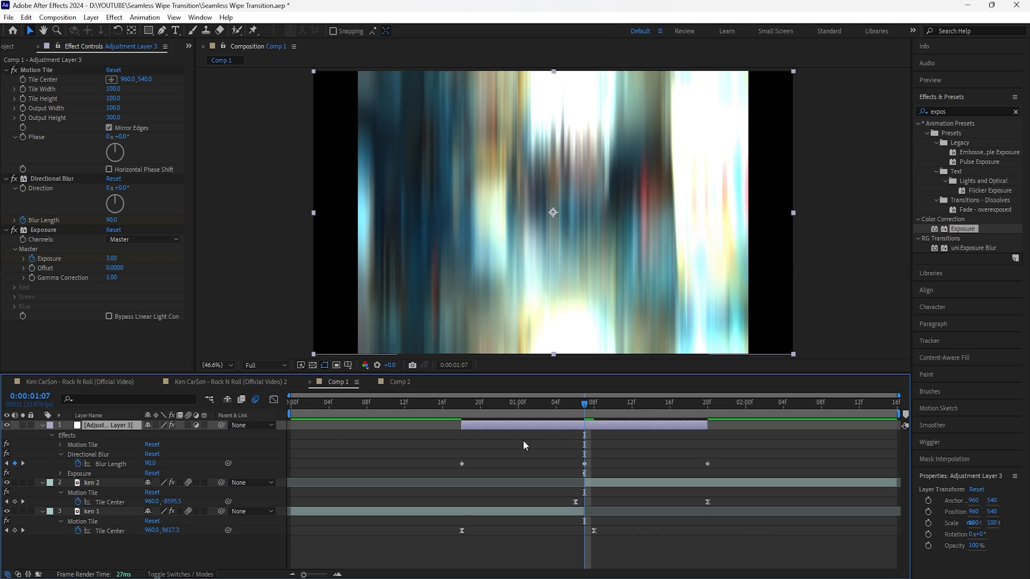
key(u)
Keyframe Exposure at 0 on both ends of the adjustment layer and apply Easy Ease to all Blur Length and Exposure keyframes.
drag(556, 413, 466, 433)
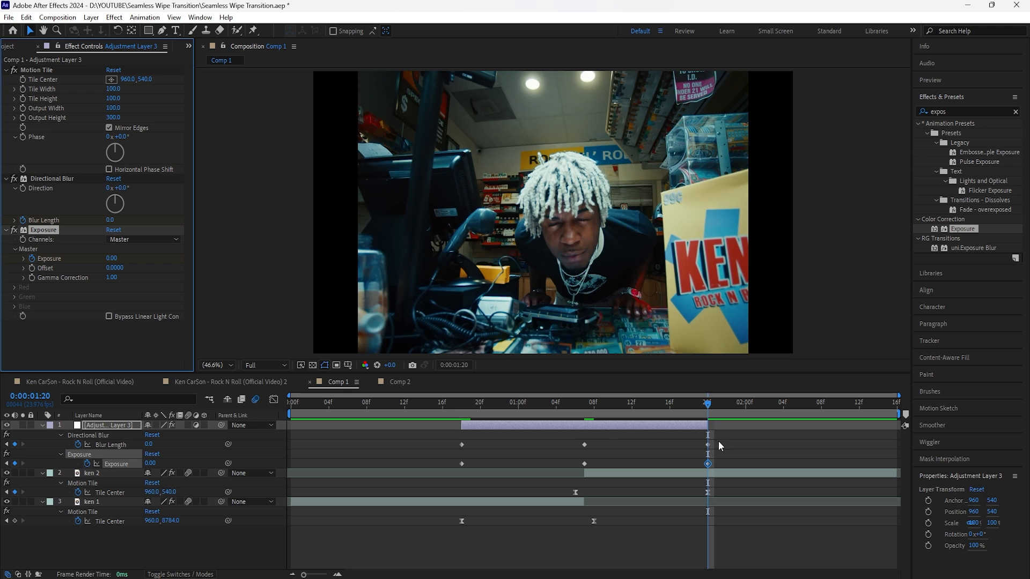
key(F9)
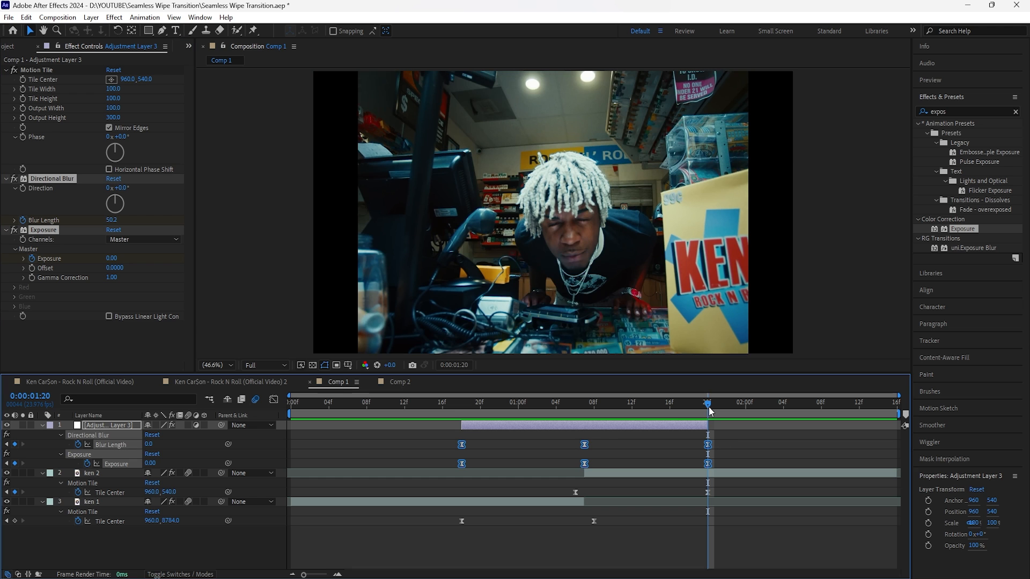
drag(709, 411, 310, 458)
key(space)
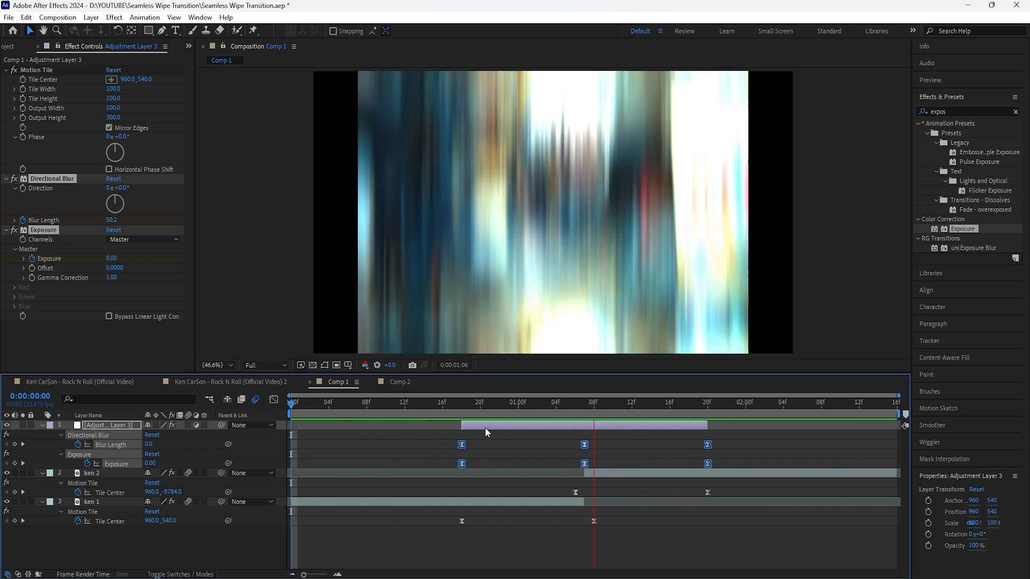
click(487, 427)
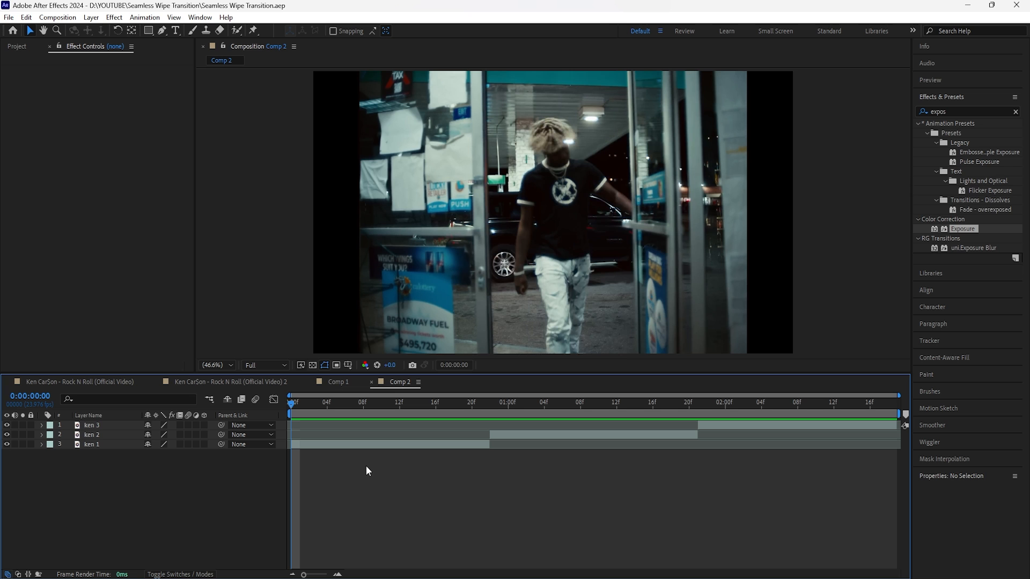
In Comp 2, trim the ken 2 clip so it spans 0:00:00:22 to 0:00:01:02.
drag(294, 410, 300, 449)
drag(295, 410, 489, 492)
click(502, 440)
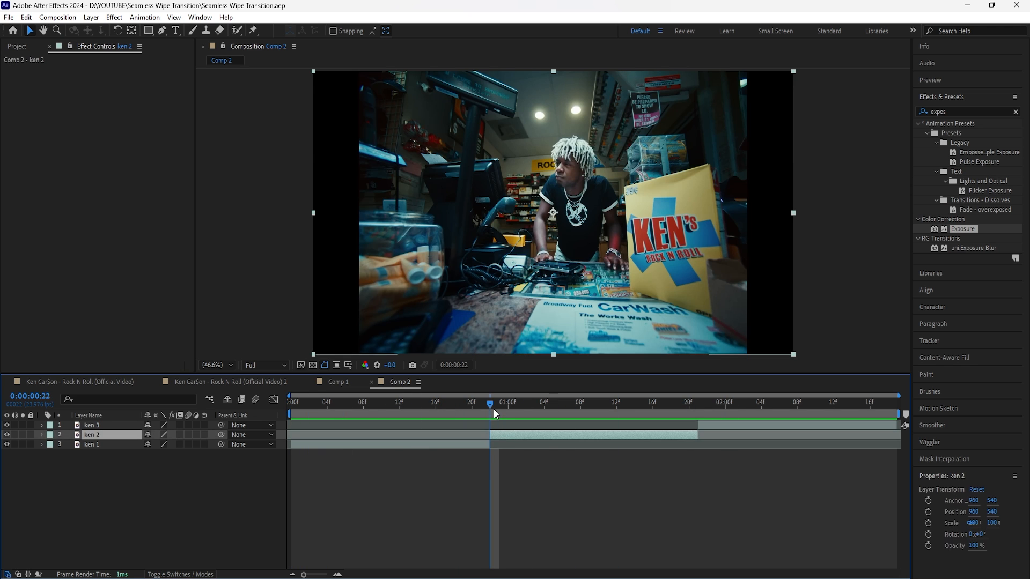
drag(493, 409, 489, 472)
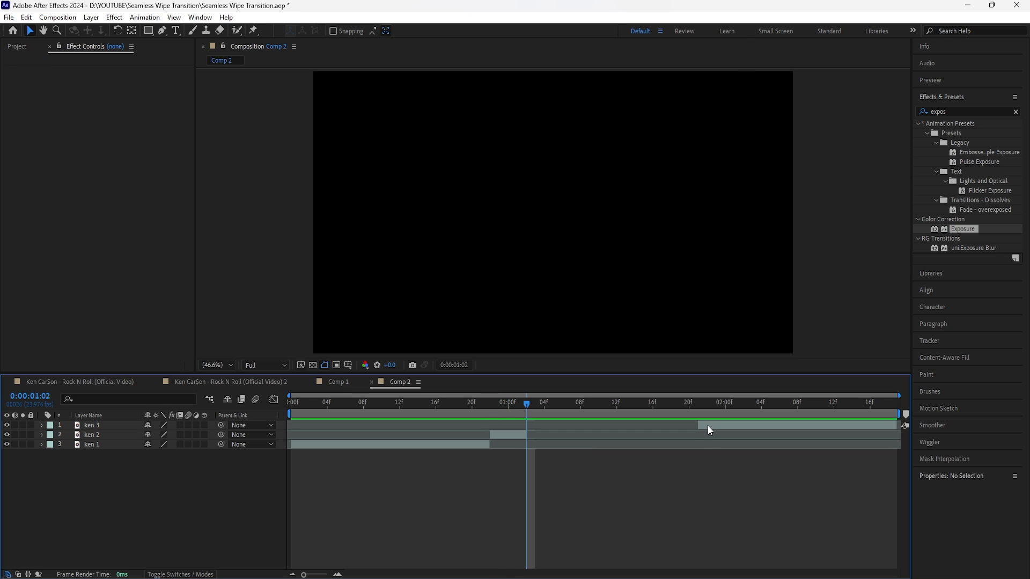
Slide ken 3 to start at 0:00:01:02 where ken 2 ends, and shorten the composition to about 2 seconds.
drag(707, 427, 526, 410)
drag(897, 413, 742, 433)
drag(594, 413, 498, 428)
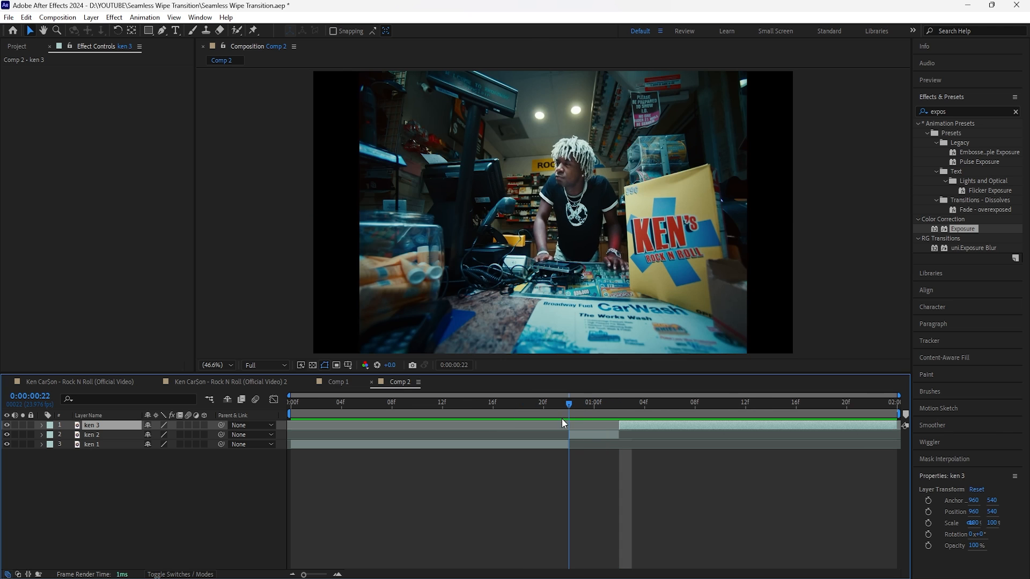
Add an adjustment layer directly above ken 1 and trim it to span 0:00:00:14 to 0:00:00:22.
click(589, 438)
click(112, 445)
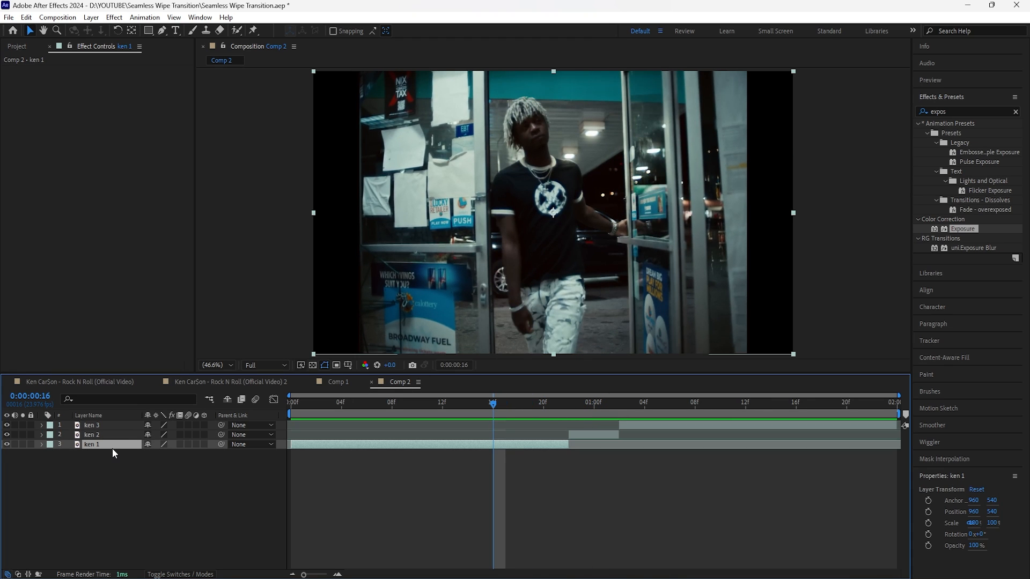
right_click(148, 463)
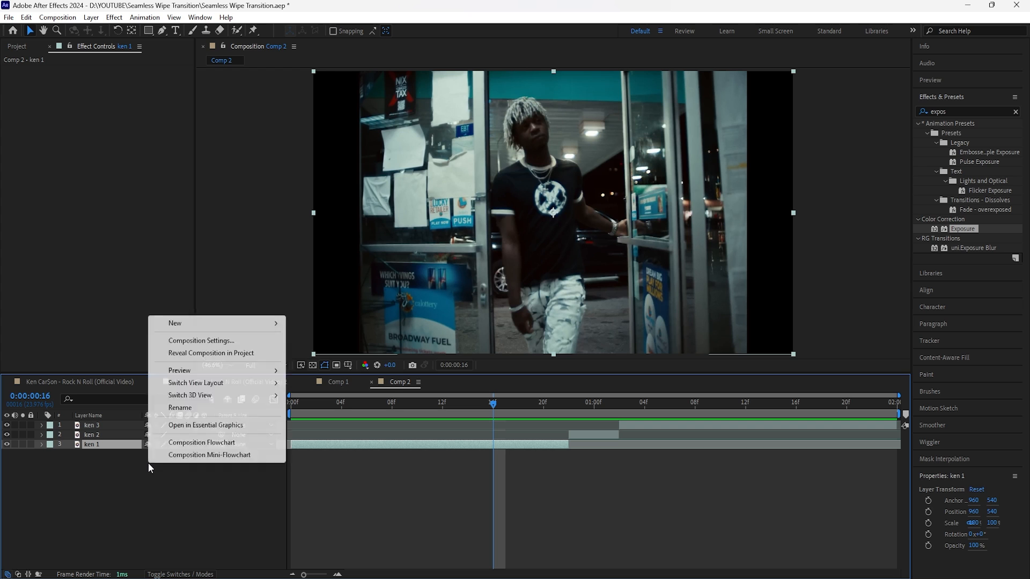
mouse_move(240, 331)
click(328, 415)
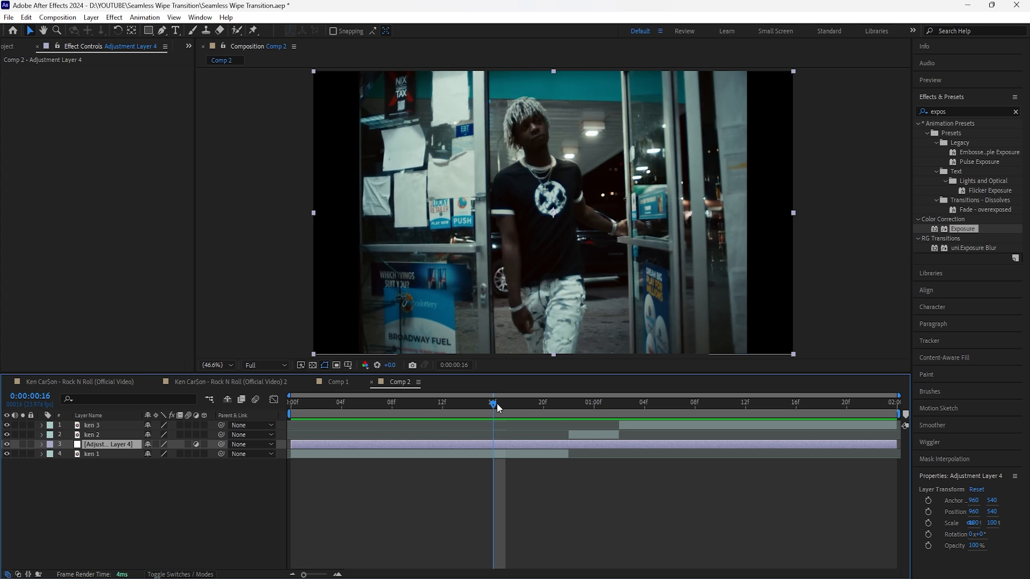
drag(496, 403, 467, 403)
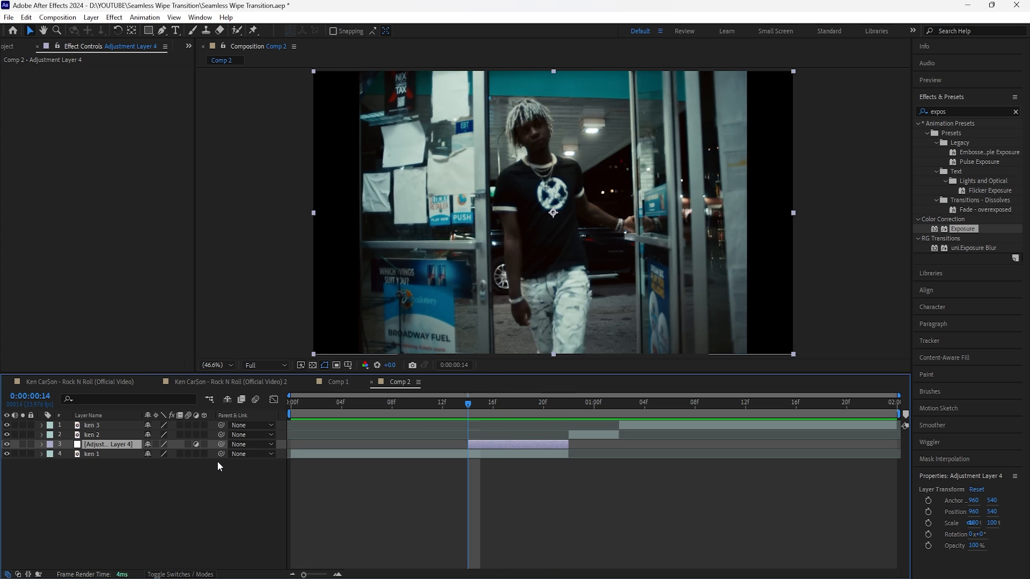
Apply the Exposure effect to the new adjustment layer and keyframe its Exposure at 0 at 0:00:00:14.
key(ctrl+alt+shift+e)
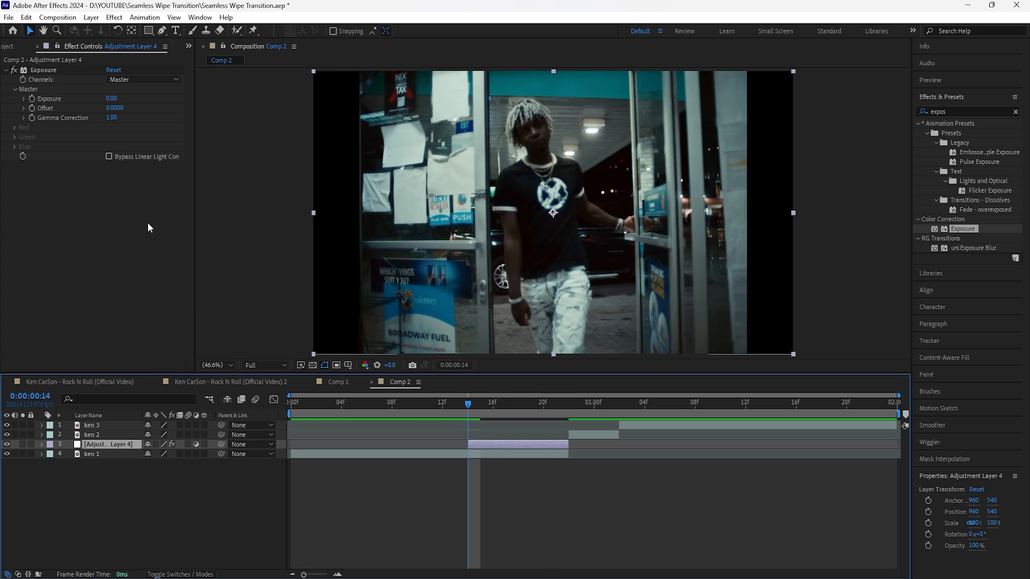
click(34, 99)
click(114, 444)
key(u)
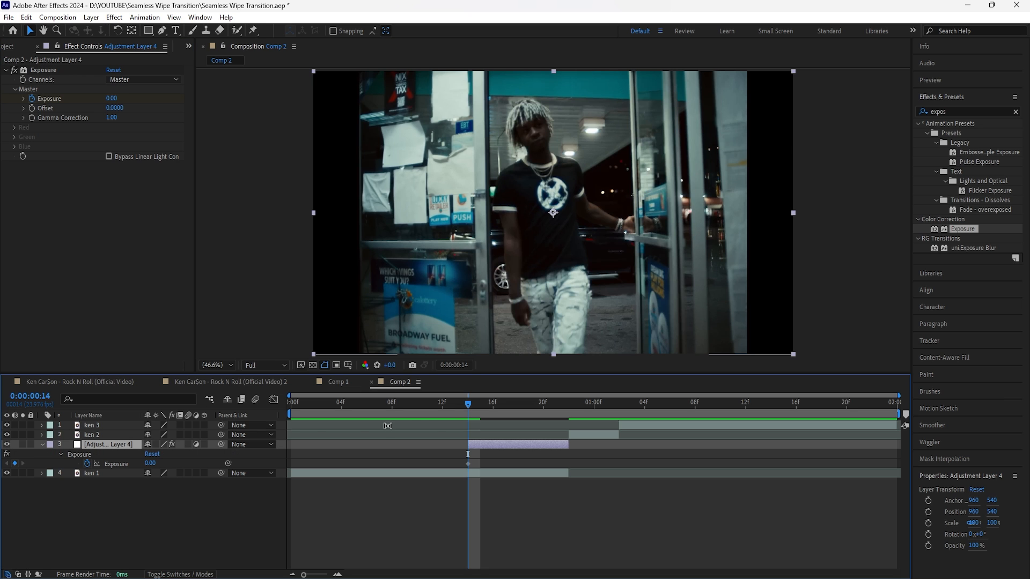
Add an Exposure keyframe of 2 at 0:00:00:21 on the adjustment layer.
drag(465, 410, 561, 417)
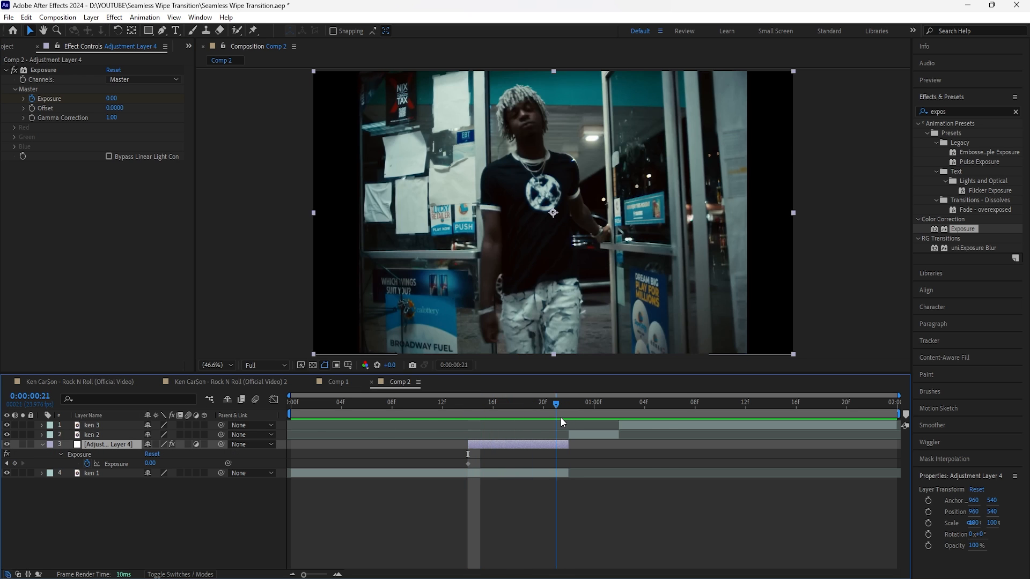
click(152, 465)
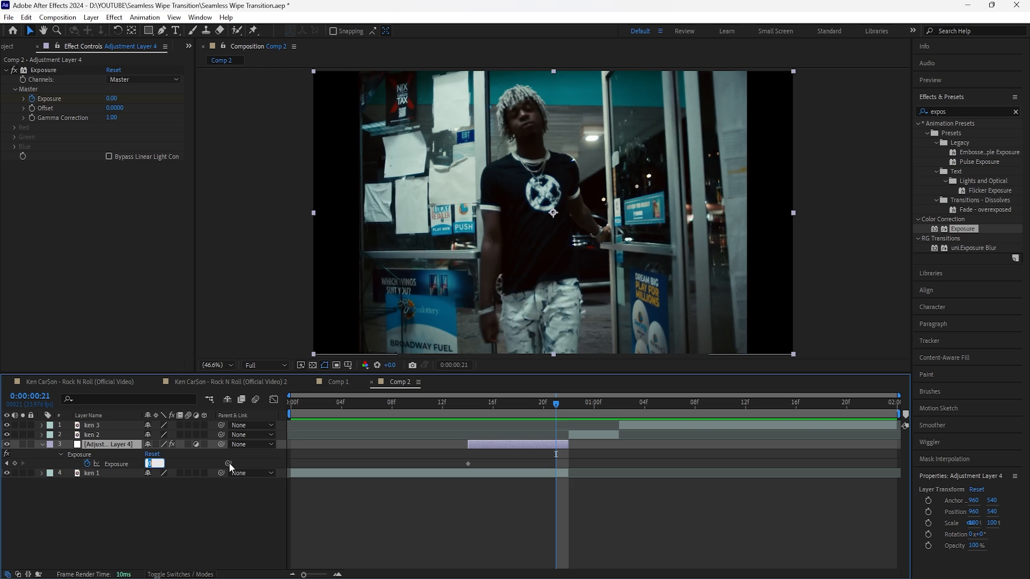
text(2)
key(Return)
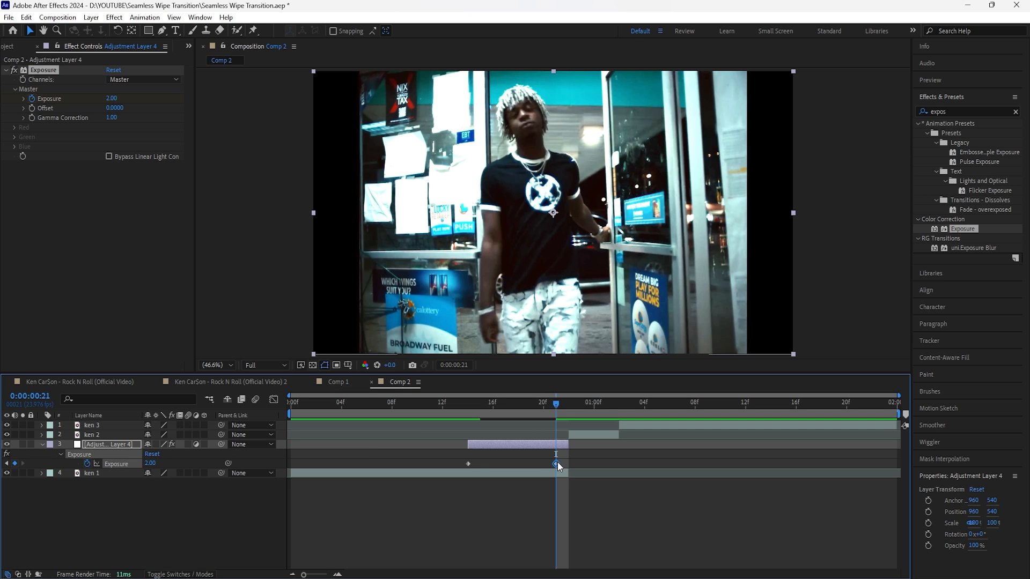
Move the second Exposure keyframe to 0:00:00:22, apply Easy Ease to both Exposure keyframes and preview the composition.
drag(558, 462, 468, 465)
click(545, 444)
key(F9)
click(223, 543)
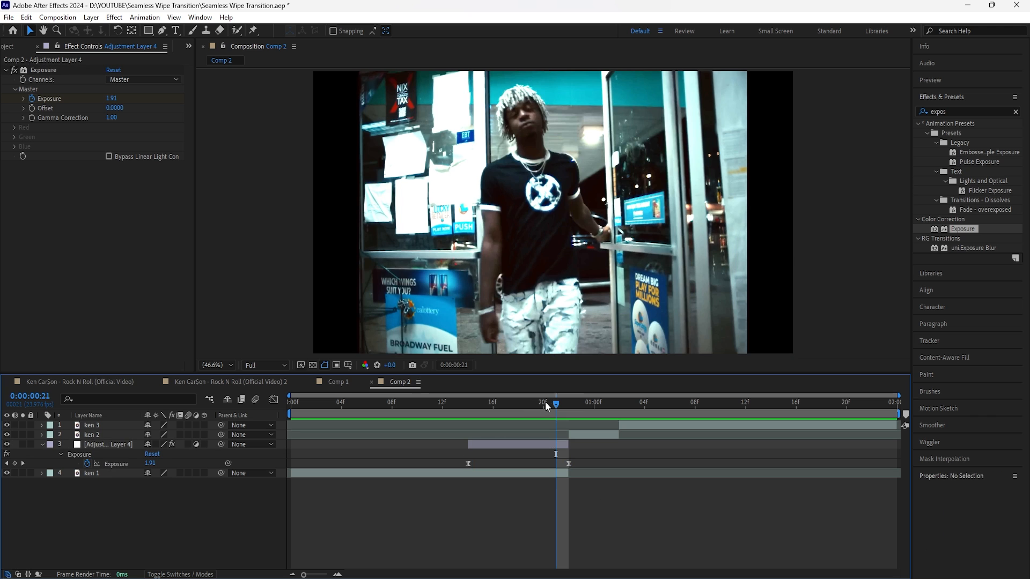
key(Home)
key(space)
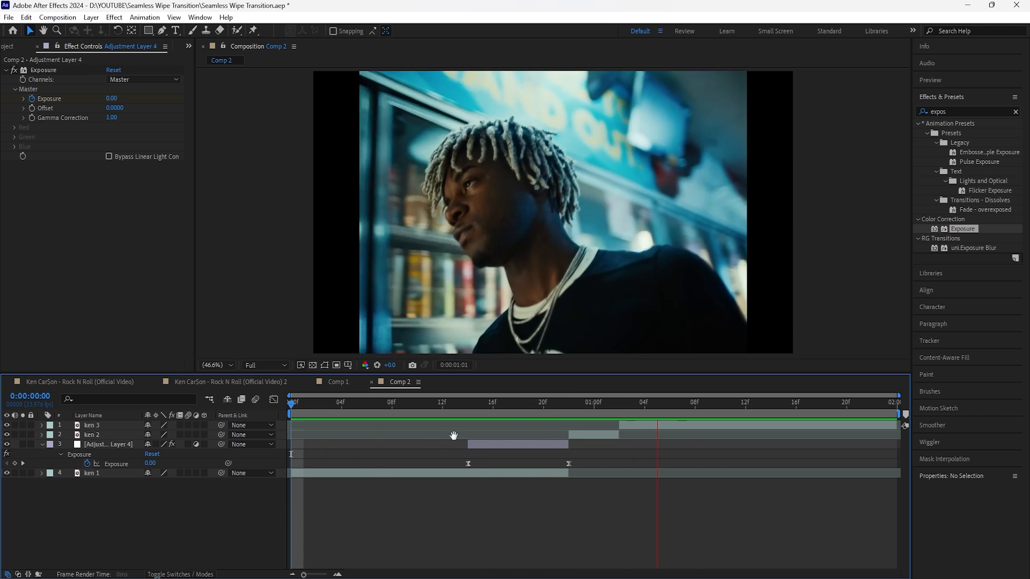
Scale ken 2 up to 628% and set its Position to -13, 1516, framing the face close up.
click(578, 435)
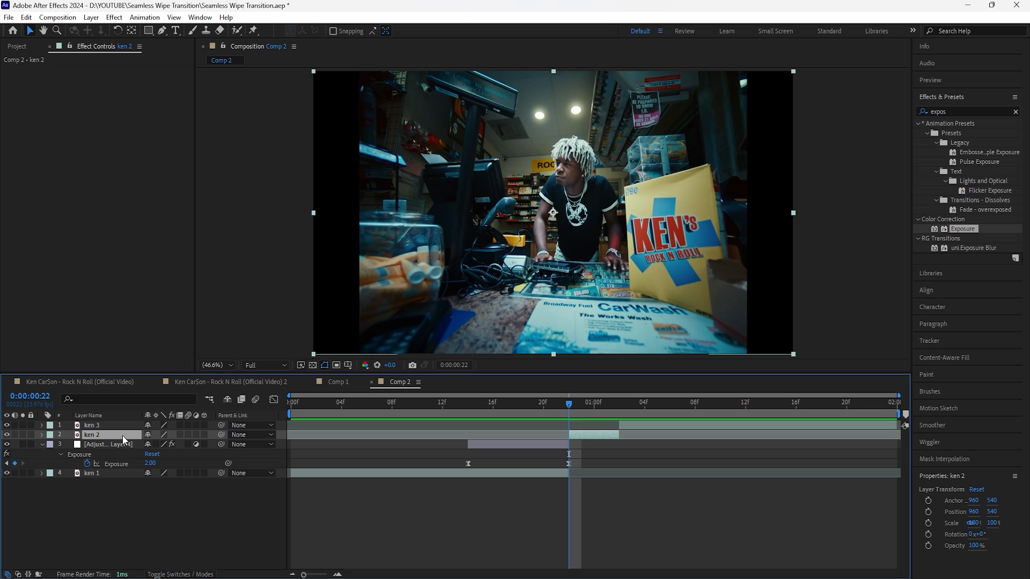
key(s)
key(shift+p)
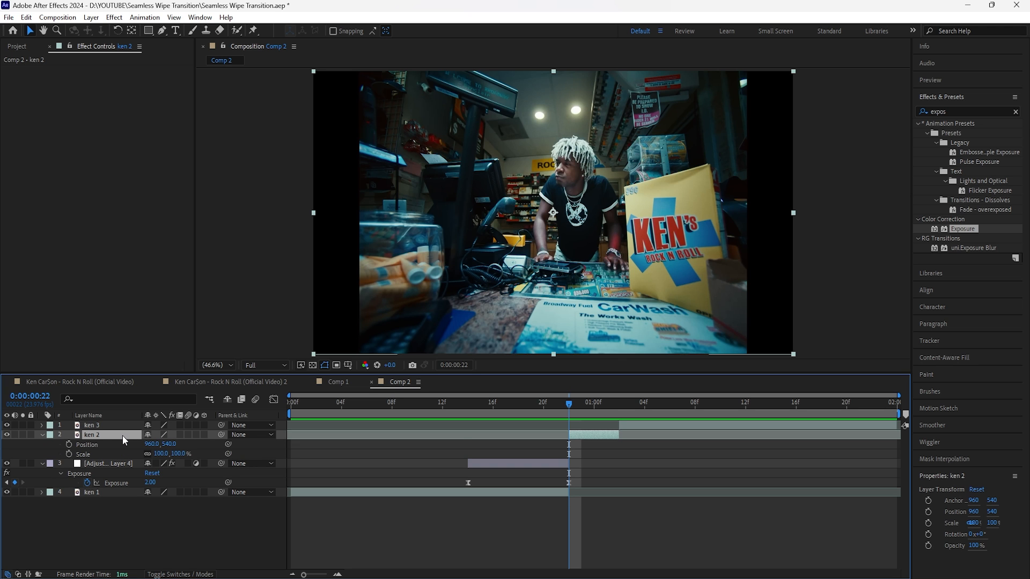
drag(177, 453, 449, 445)
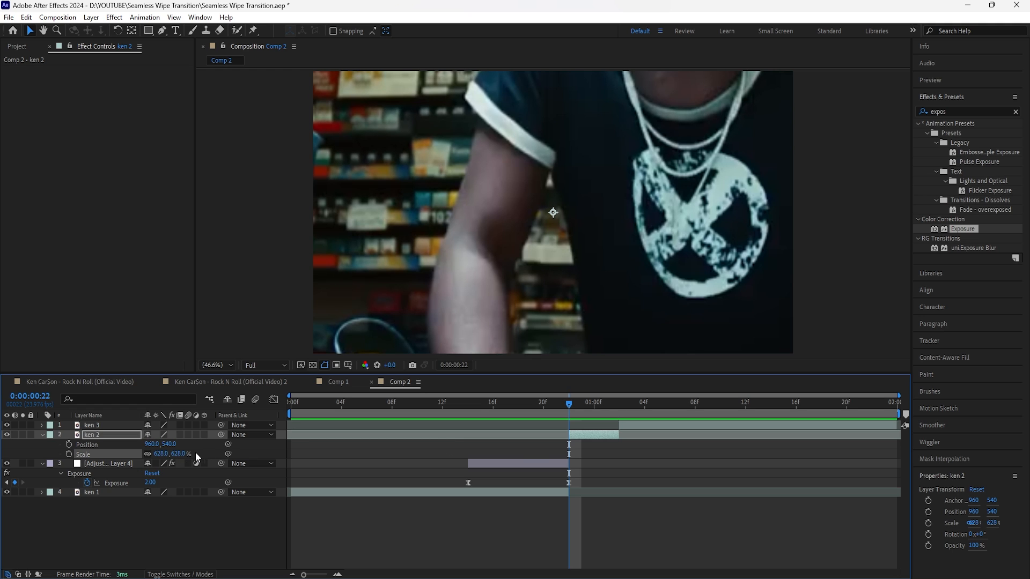
drag(170, 444, 310, 81)
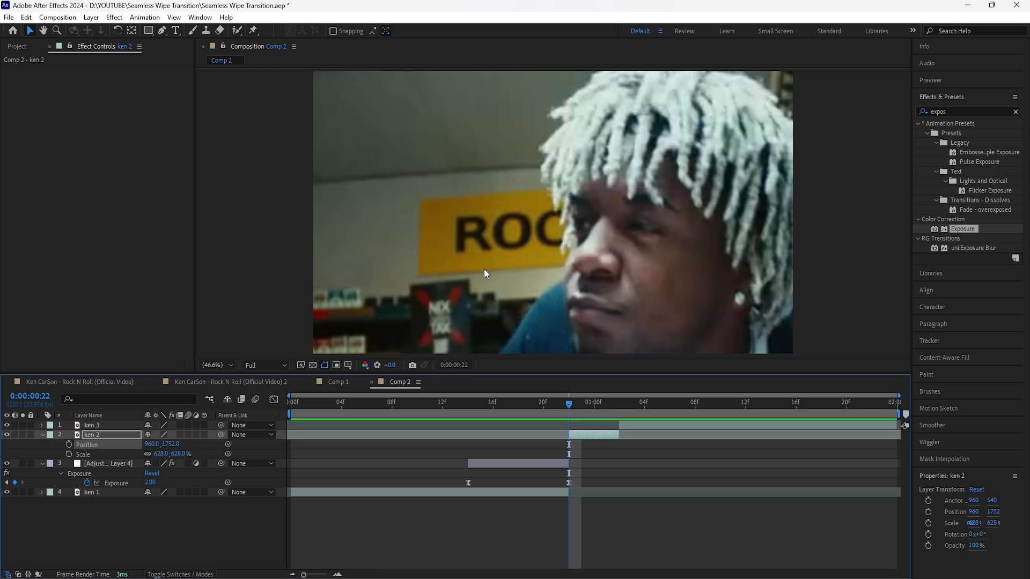
drag(484, 269, 411, 210)
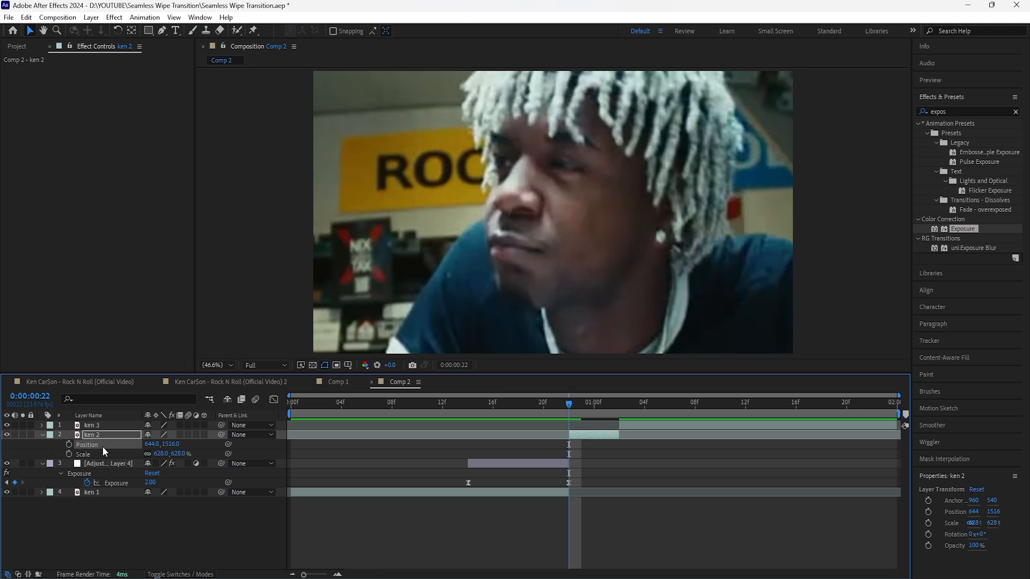
drag(130, 450, 1, 449)
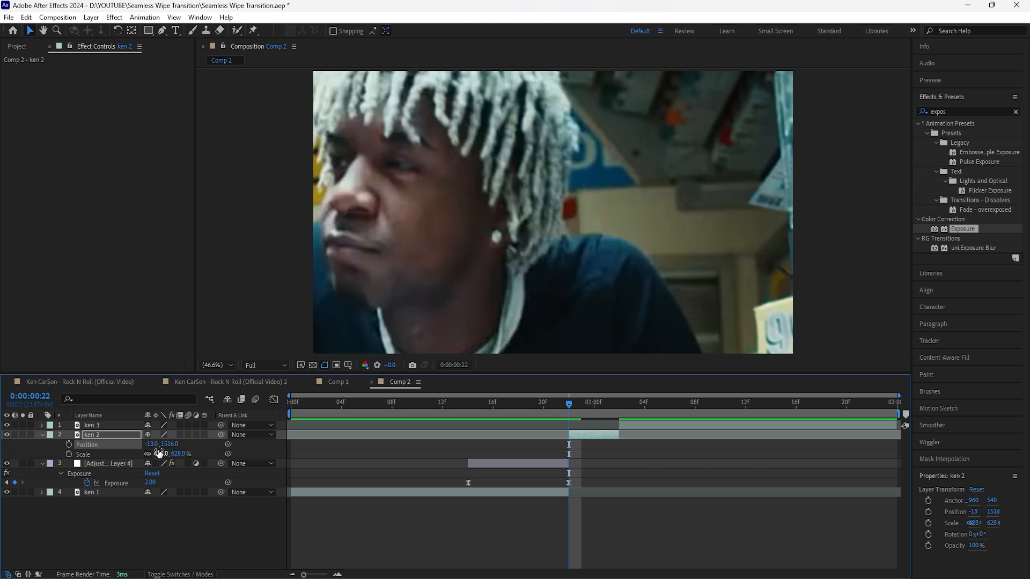
Set ken 2's Position to -493, 1516 and keyframe it at 0:00:00:22, showing only the Position property.
drag(156, 444, 76, 451)
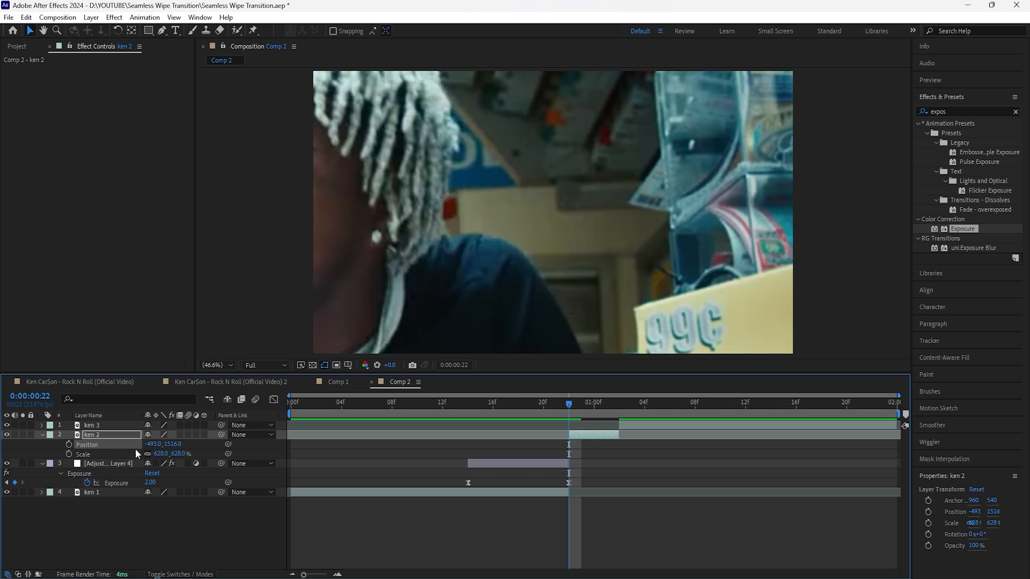
click(69, 445)
click(107, 433)
key(p)
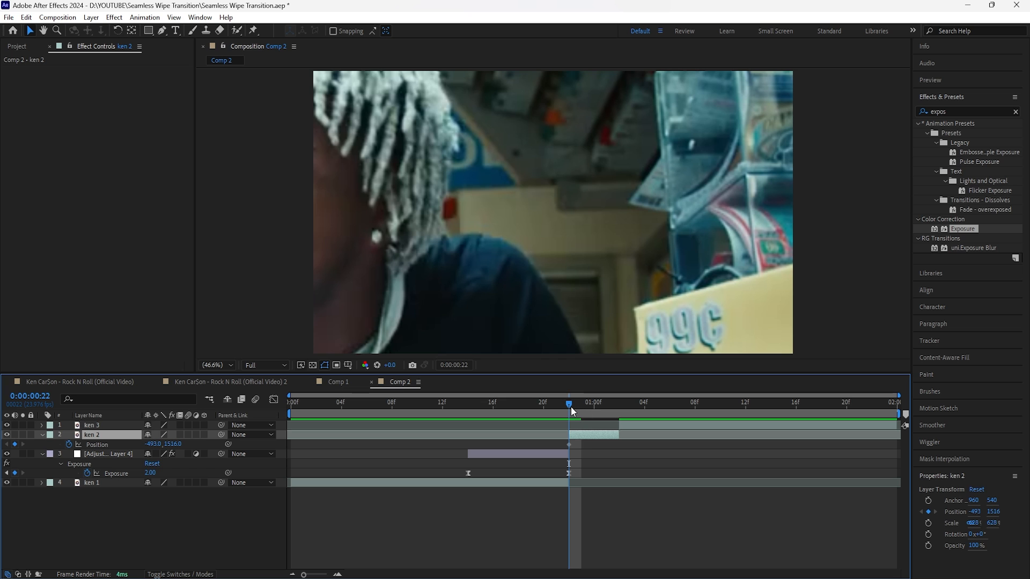
Add a Position keyframe of 1609, 2186 to ken 2 at 0:00:01:01 and move it to the clip's end at 0:00:01:02.
drag(571, 410, 613, 413)
drag(171, 444, 440, 445)
drag(154, 444, 719, 445)
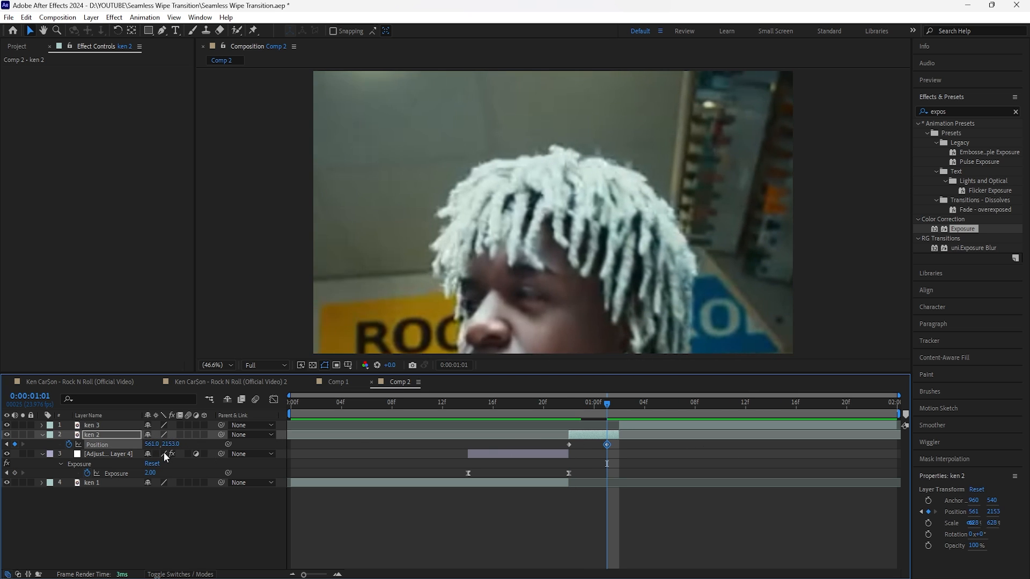
drag(153, 444, 187, 445)
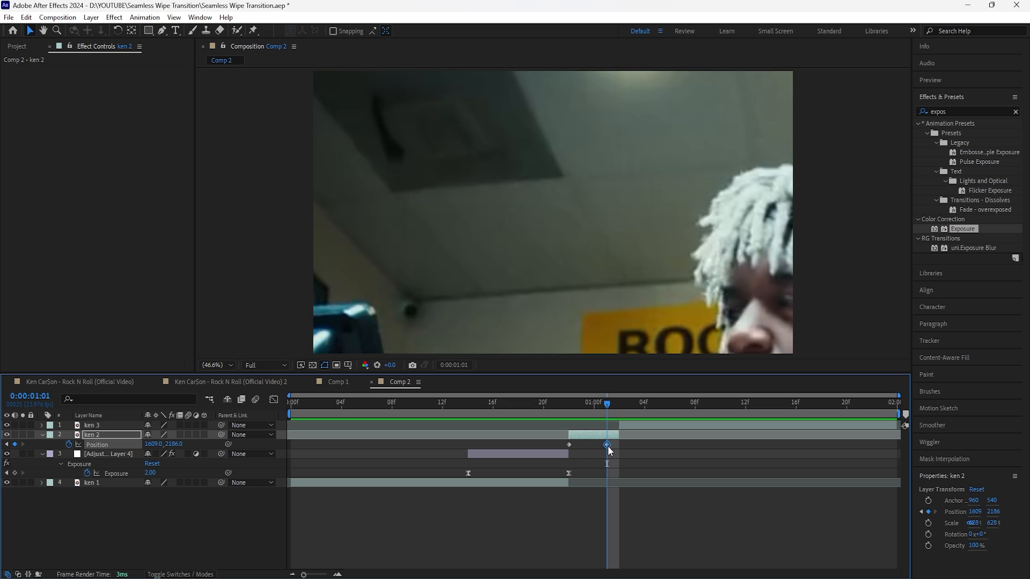
drag(610, 446, 554, 449)
Enable motion blur on ken 2 and apply Easy Ease to both of its Position keyframes.
click(188, 435)
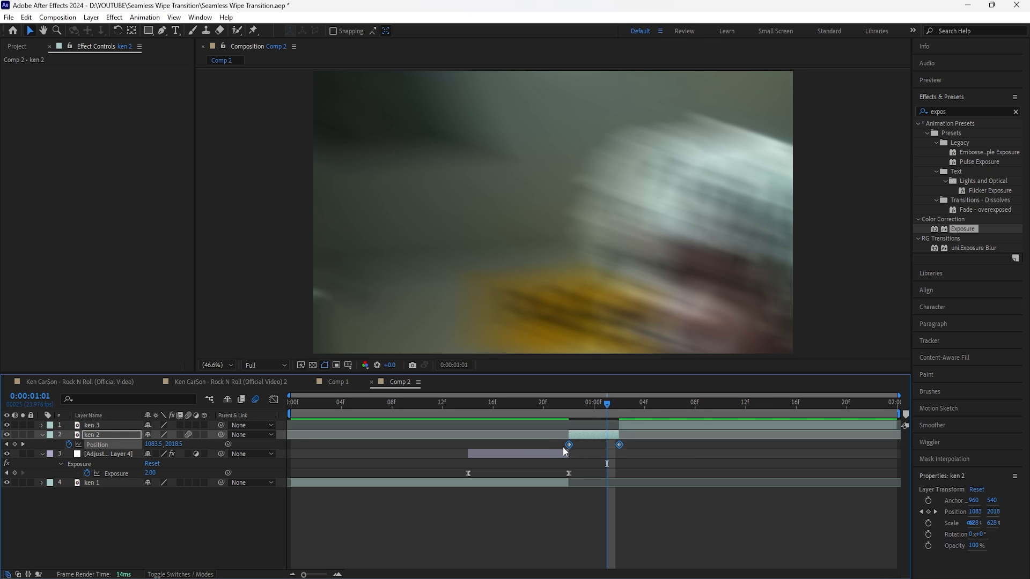
right_click(569, 445)
mouse_move(610, 440)
click(732, 475)
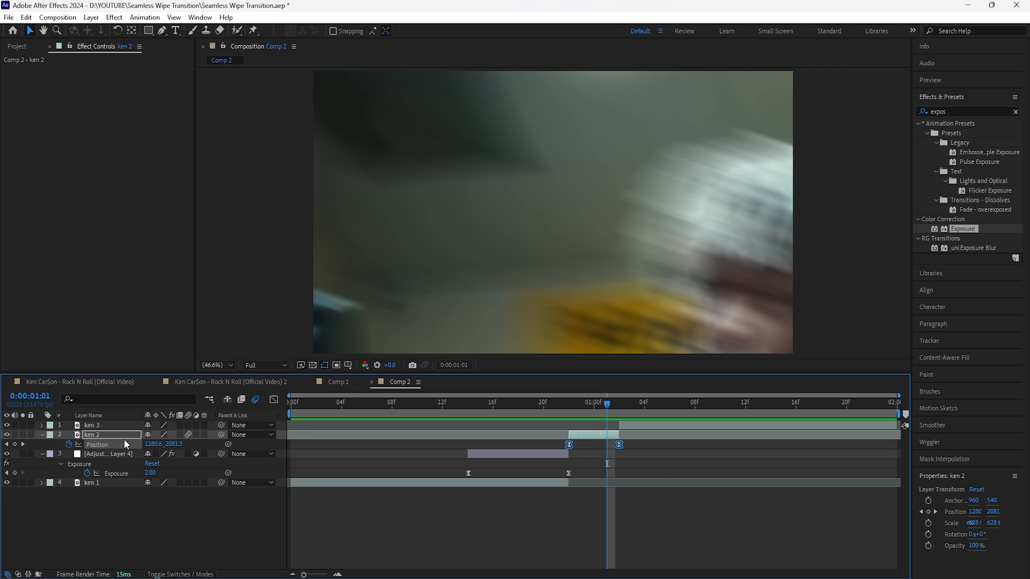
Apply the Noise effect to ken 2 with Amount of Noise at 20% and preview the composition from the start.
click(125, 439)
click(1015, 112)
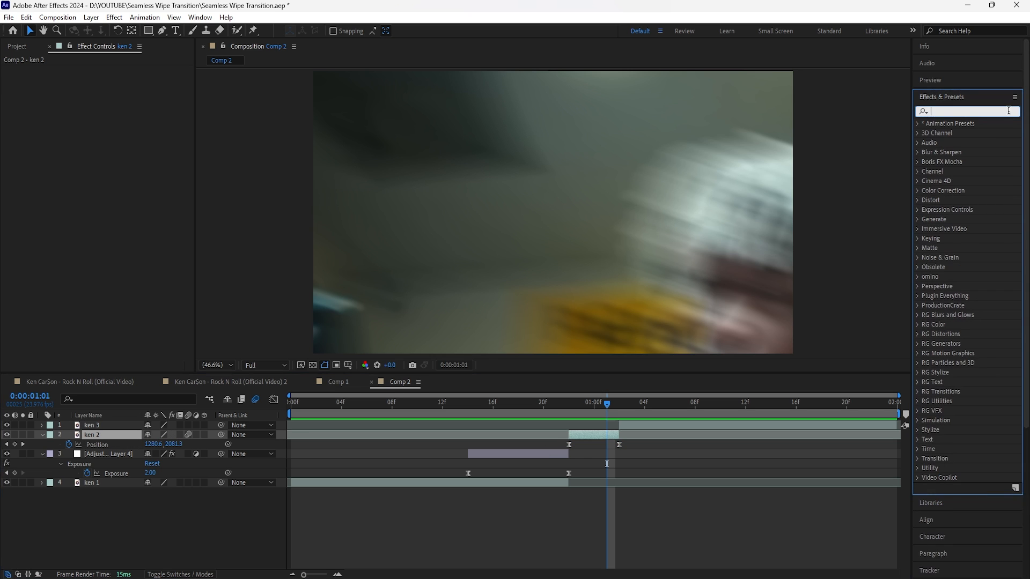
click(1008, 111)
text(noise)
double_click(958, 171)
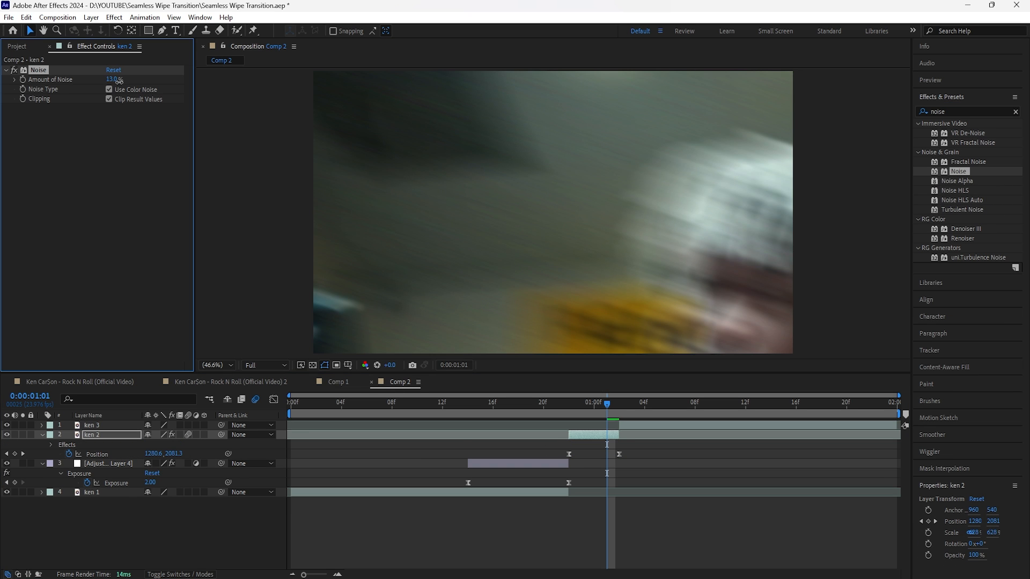
drag(122, 80, 125, 81)
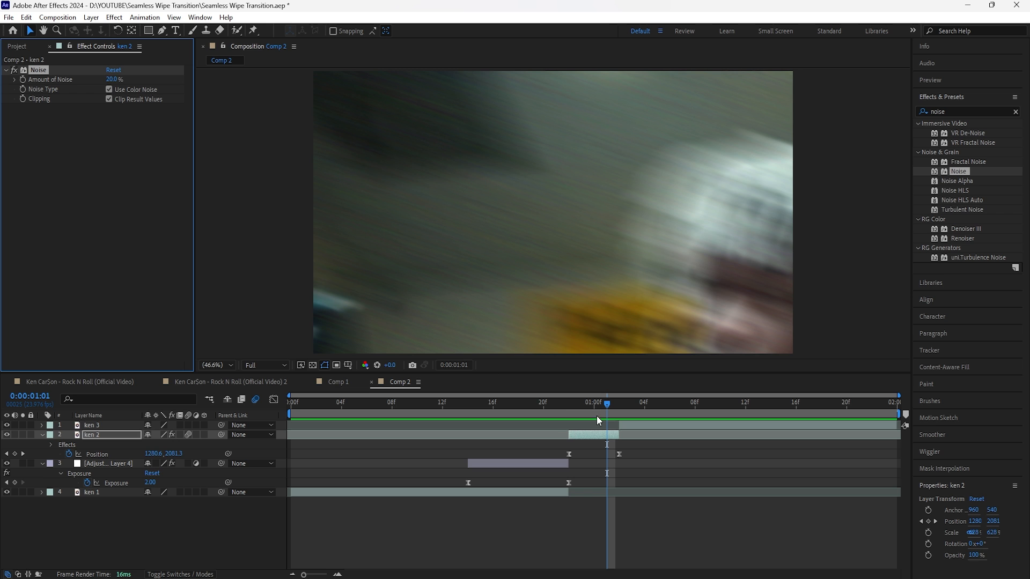
drag(608, 407, 266, 458)
key(space)
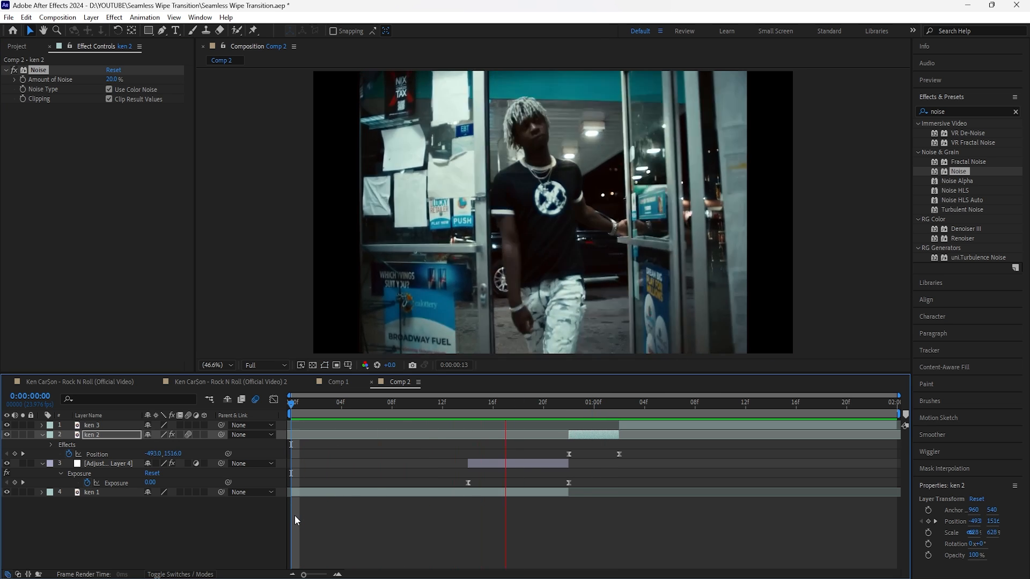